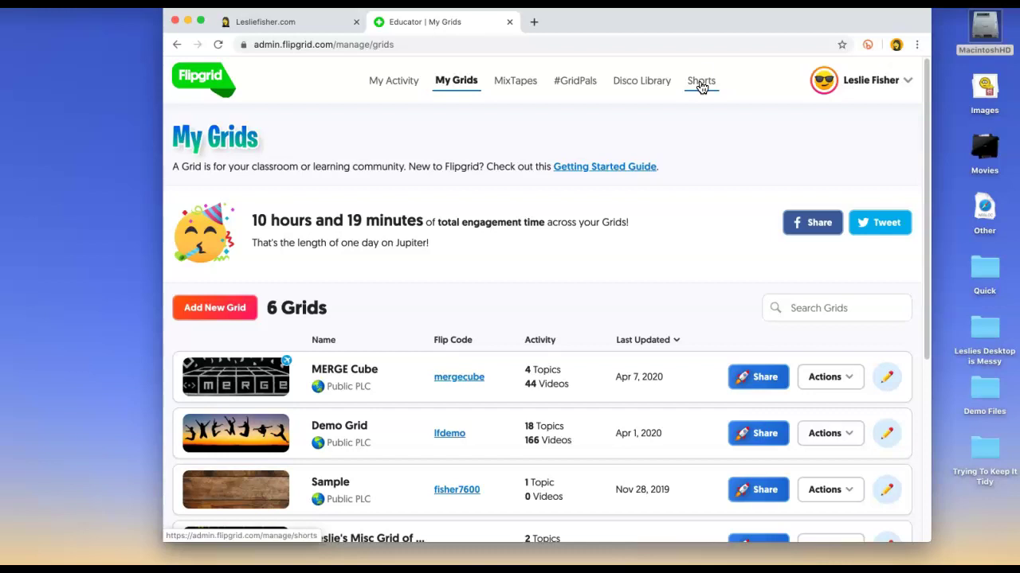
Open the Shorts section and start recording a new short with the camera
click(701, 86)
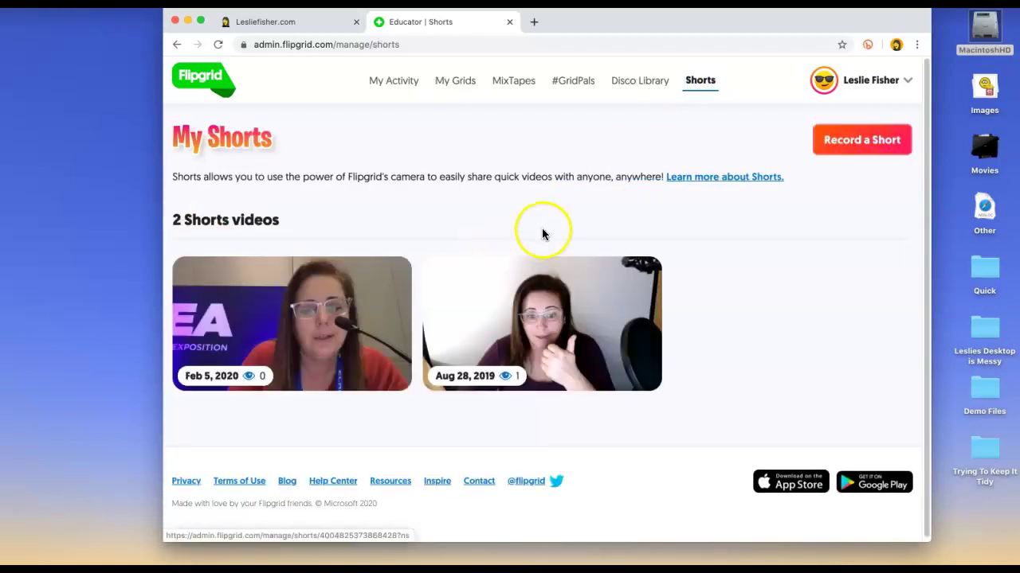
click(834, 149)
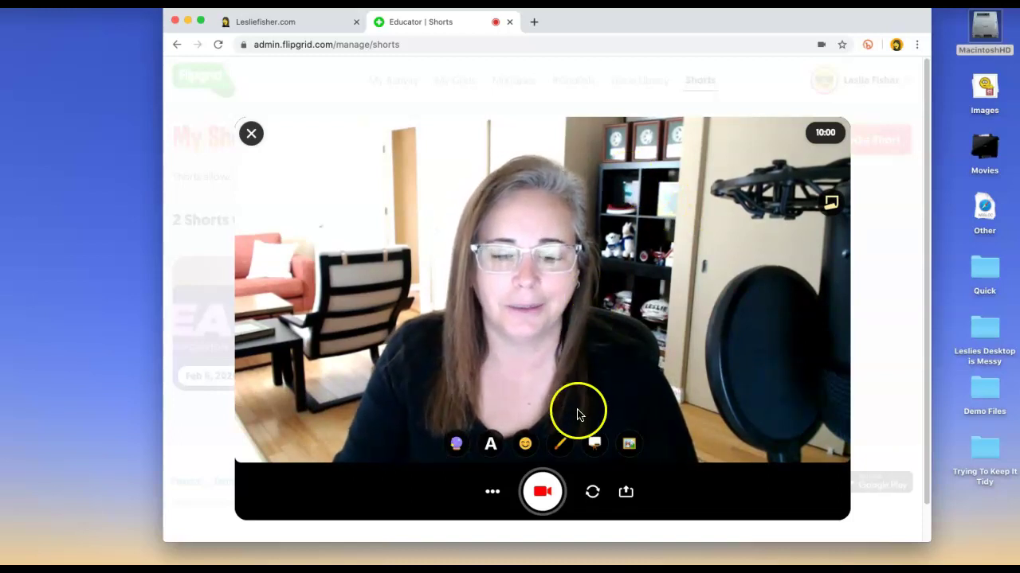
click(542, 492)
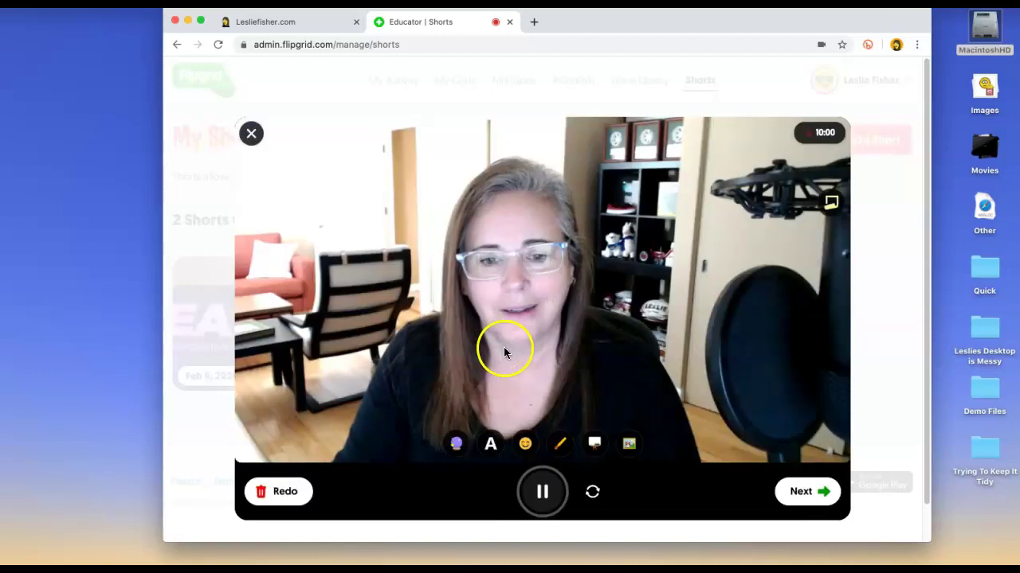
Try several camera filters, including the gradient, black-and-white and pixelated ones, and remove the filter again
click(456, 446)
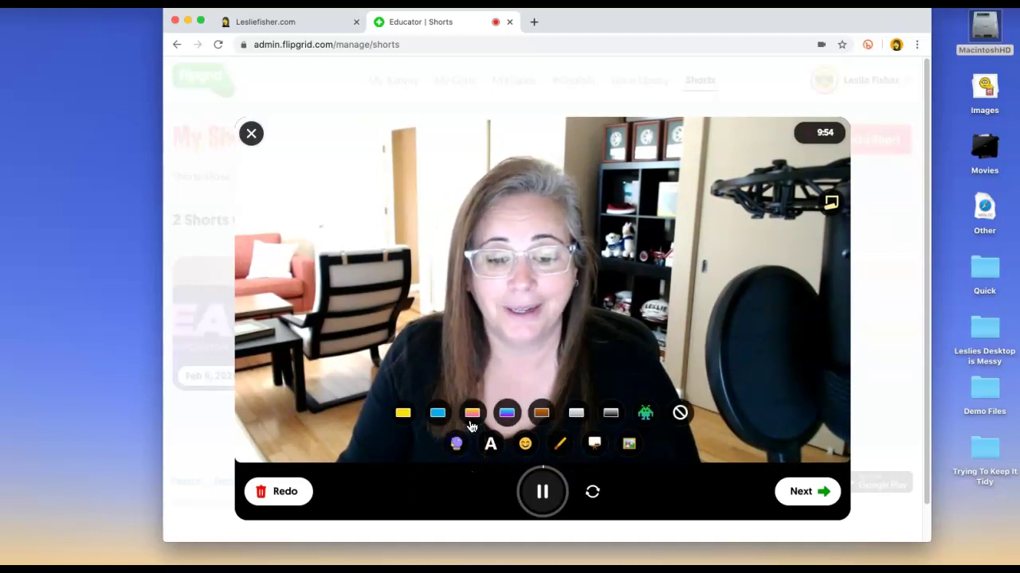
click(505, 415)
click(542, 414)
click(576, 414)
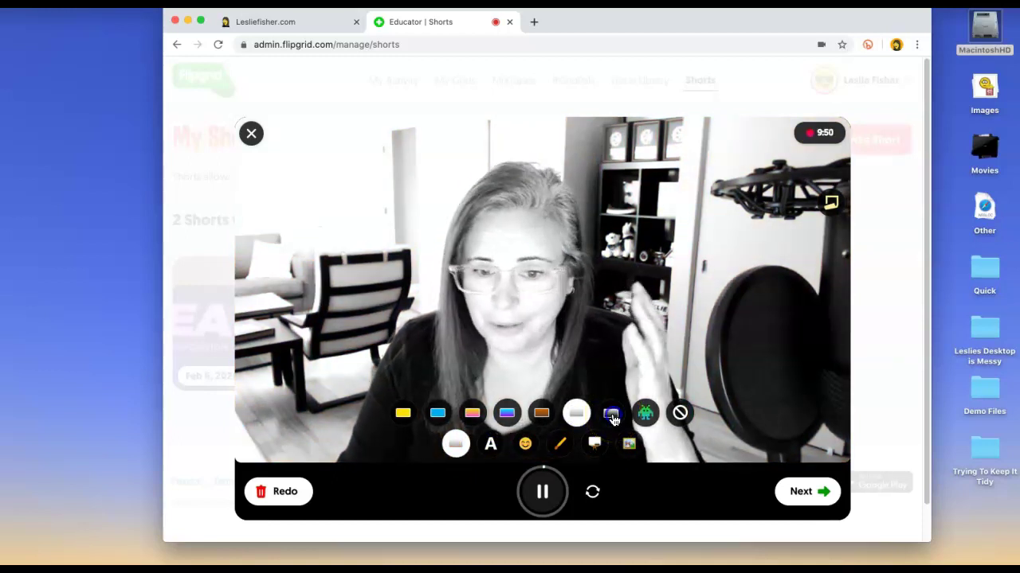
click(611, 414)
click(585, 415)
click(644, 417)
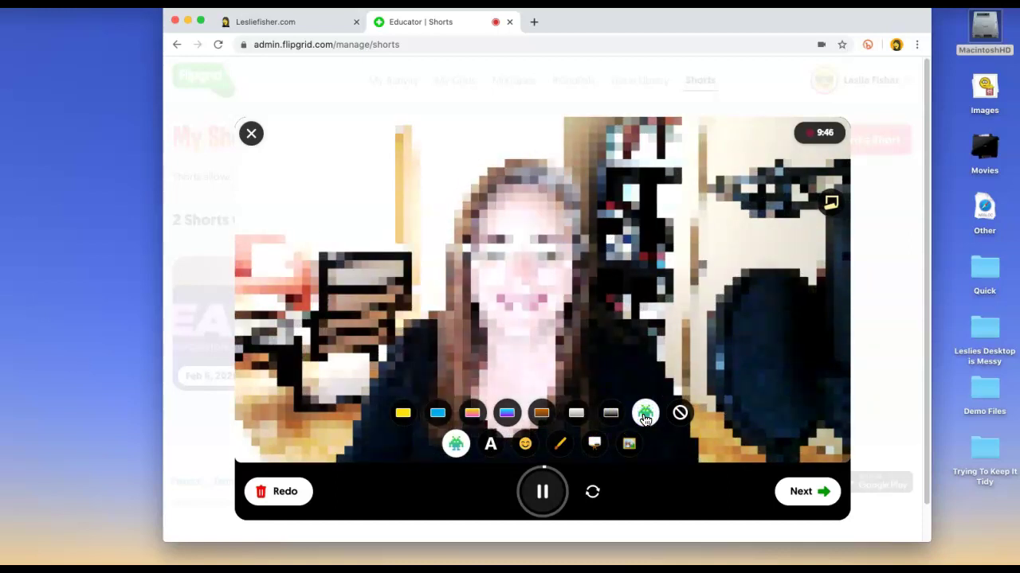
click(680, 414)
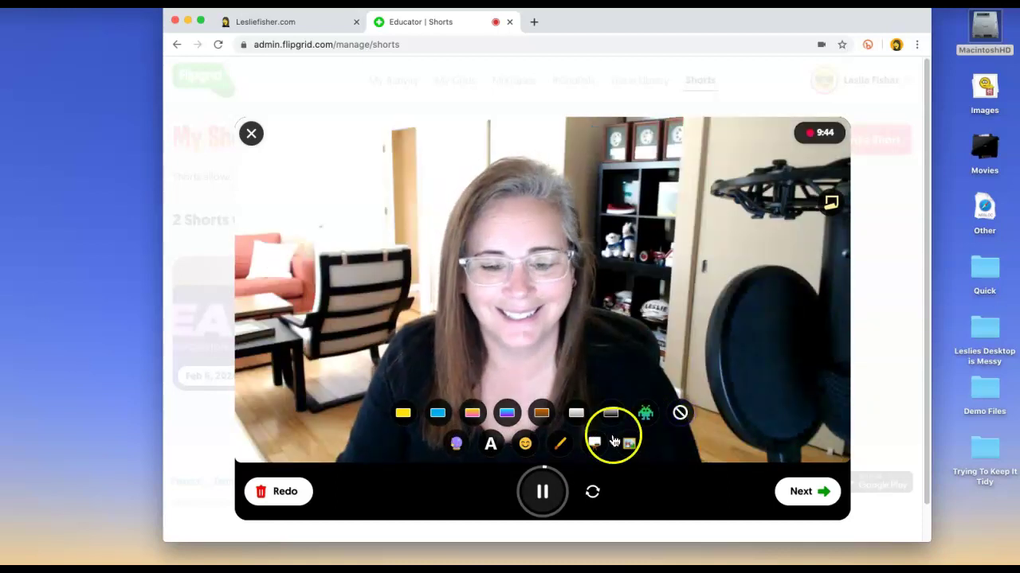
Add the text "Yay!" in orange on the camera picture
click(492, 446)
click(489, 411)
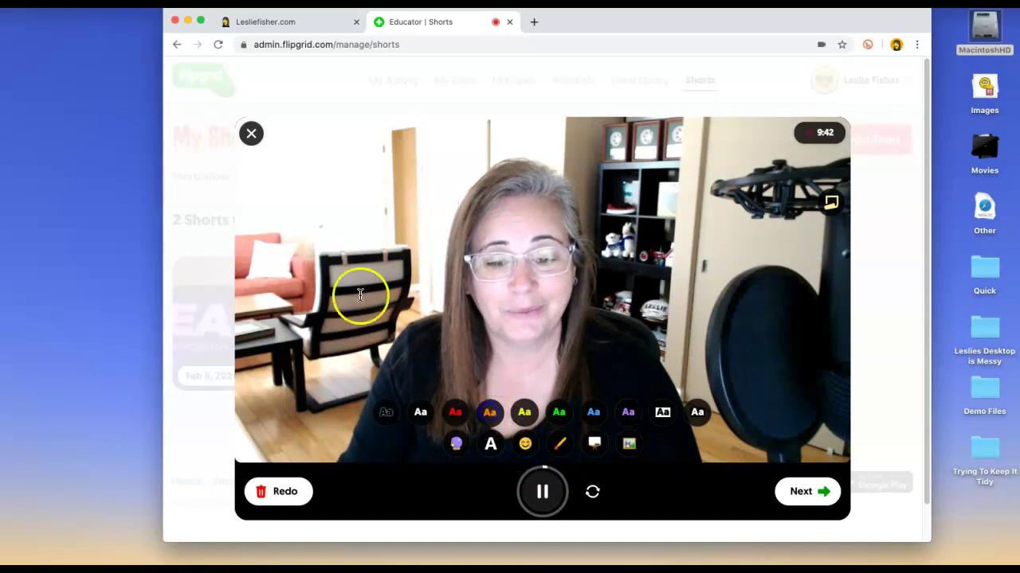
click(308, 215)
click(491, 444)
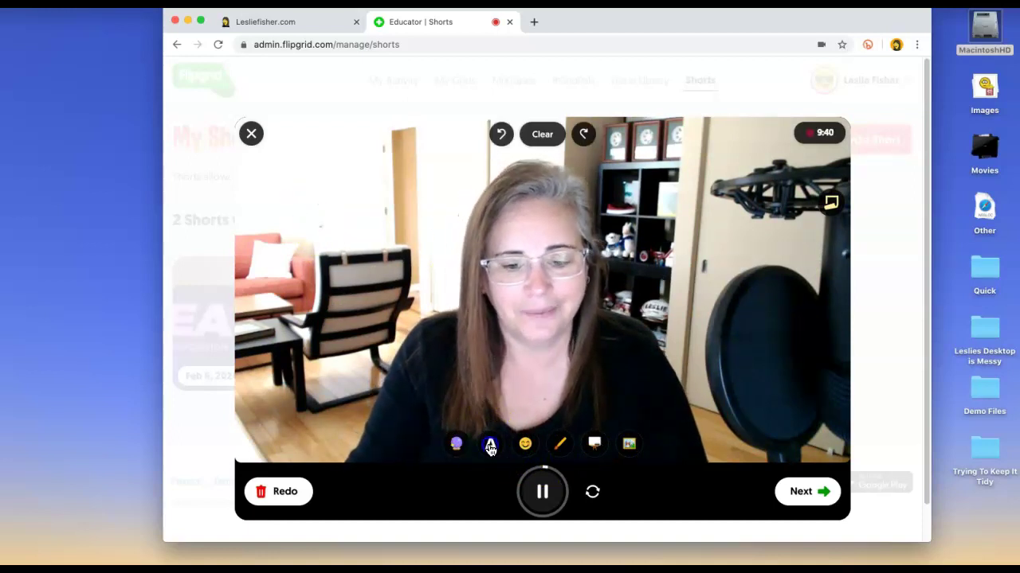
click(494, 412)
click(387, 284)
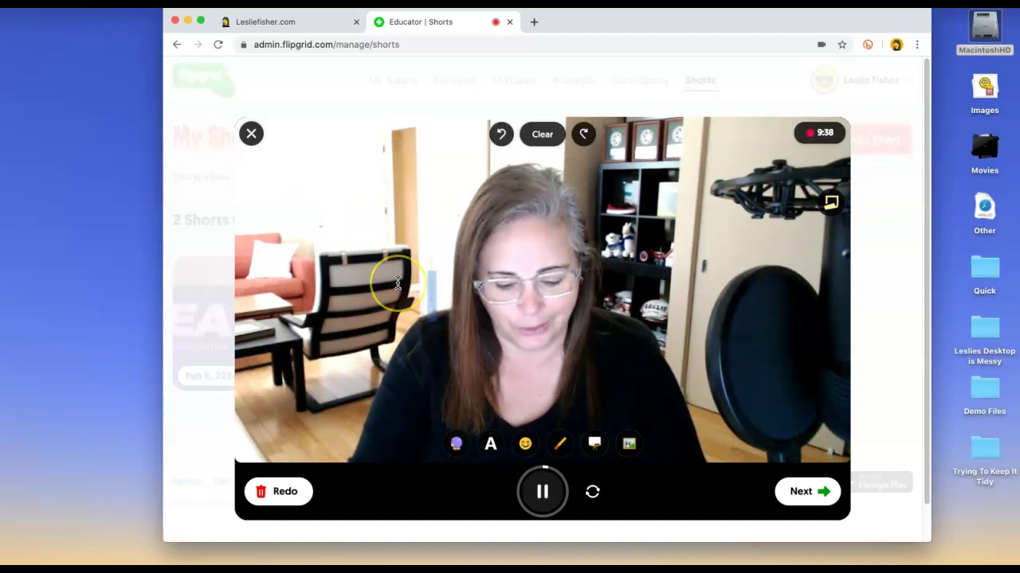
text(Yay!)
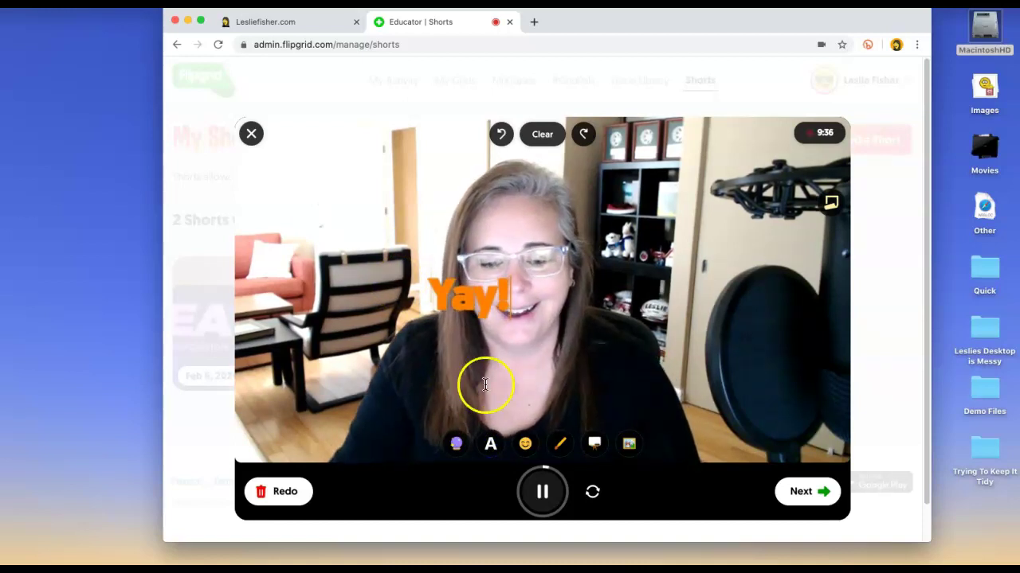
Add a laughing emoji sticker, and place the "Yay!" text over the chair and the emoji above it, beside the head
click(524, 445)
click(438, 230)
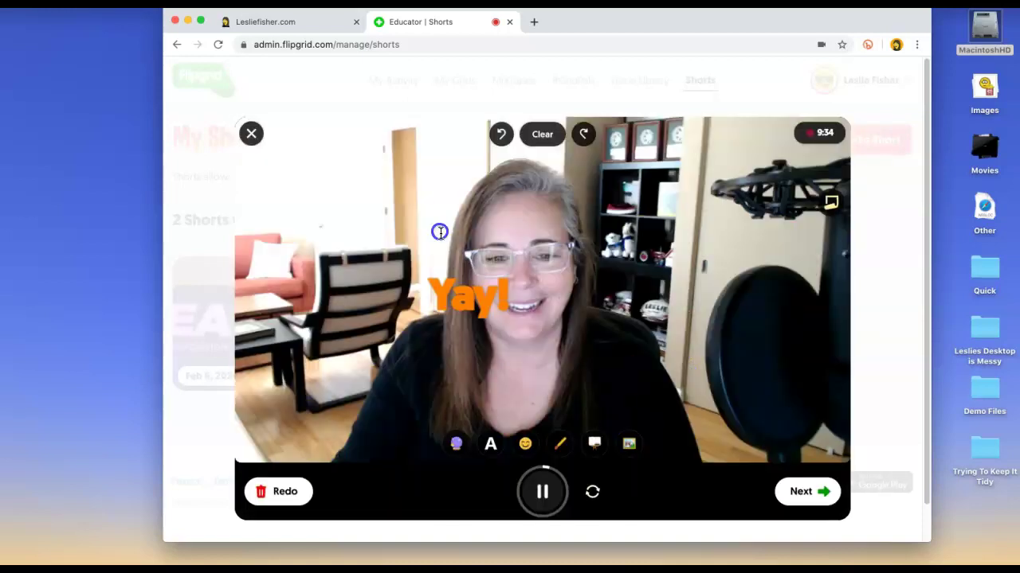
drag(508, 300, 350, 249)
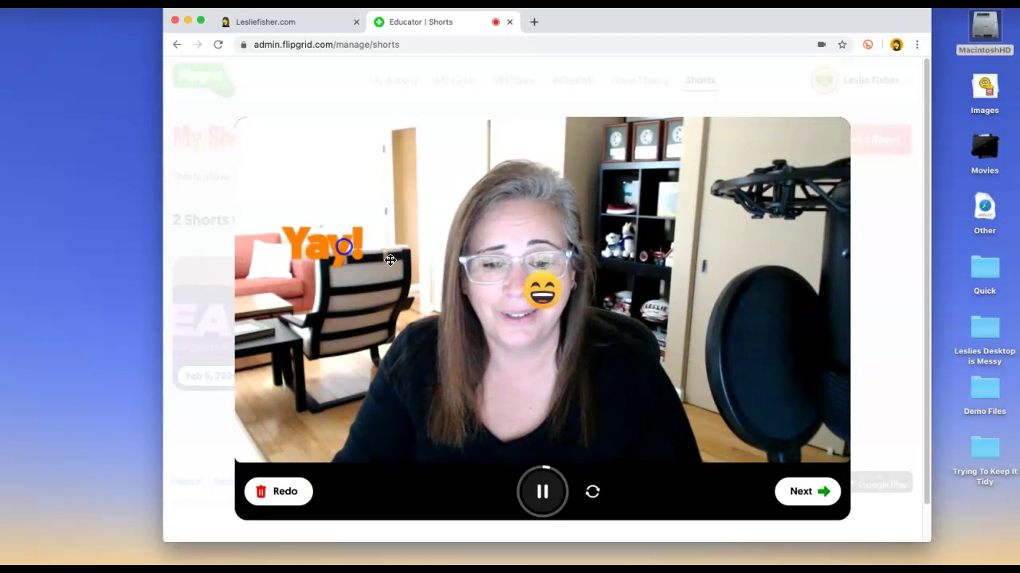
drag(542, 293, 411, 200)
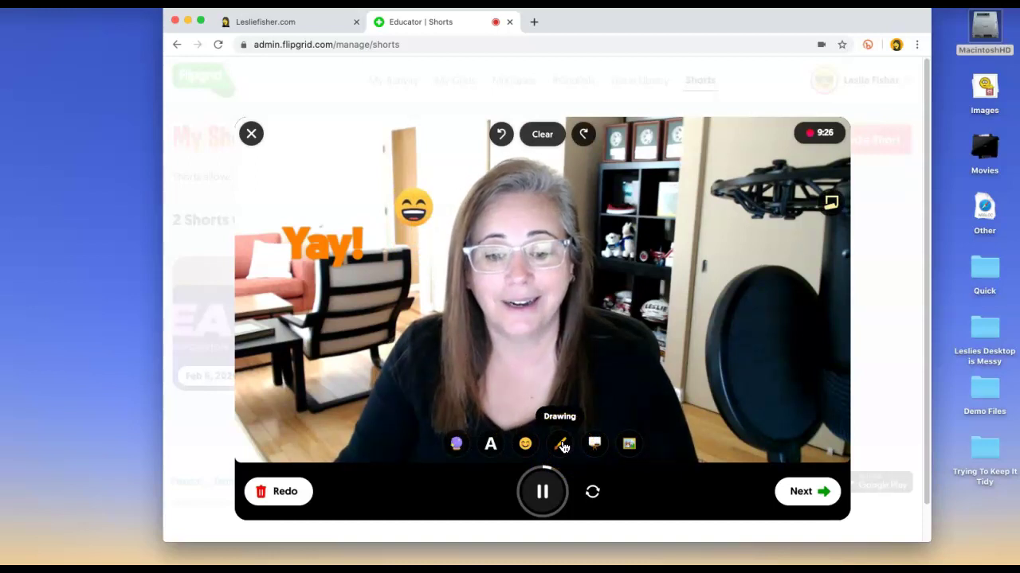
Draw a red arrow in front of the bookshelf, pointing at the presenter's head
click(561, 444)
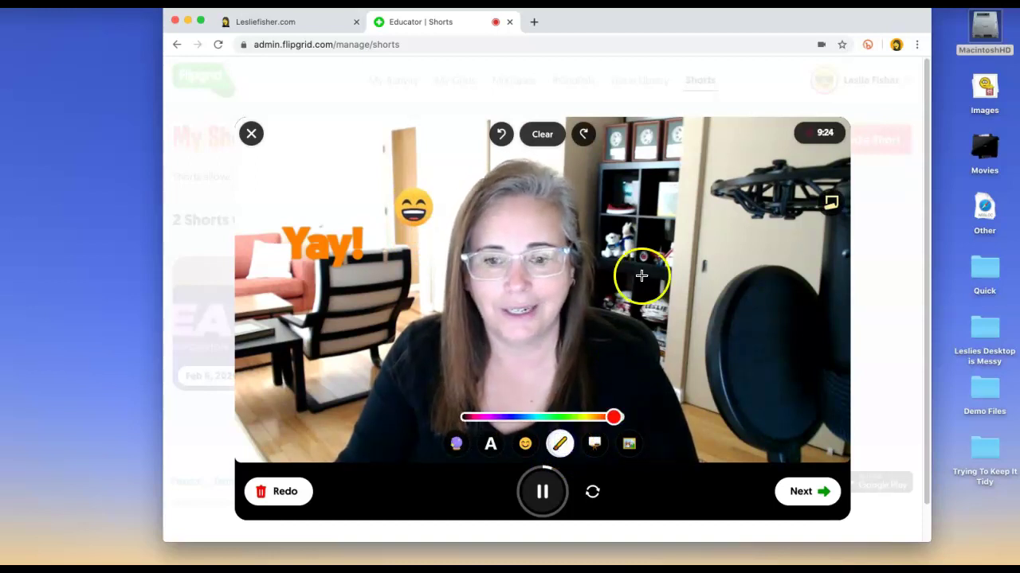
drag(647, 158, 622, 178)
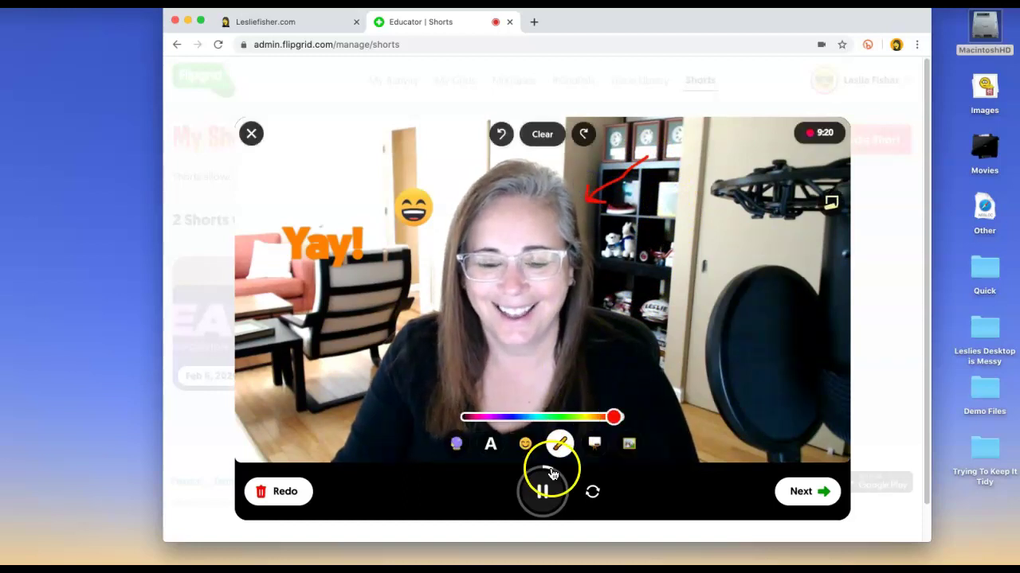
Cover the camera picture with a solid whiteboard, draw a black smiley face below the "Yay!" text, and remove the board
click(589, 452)
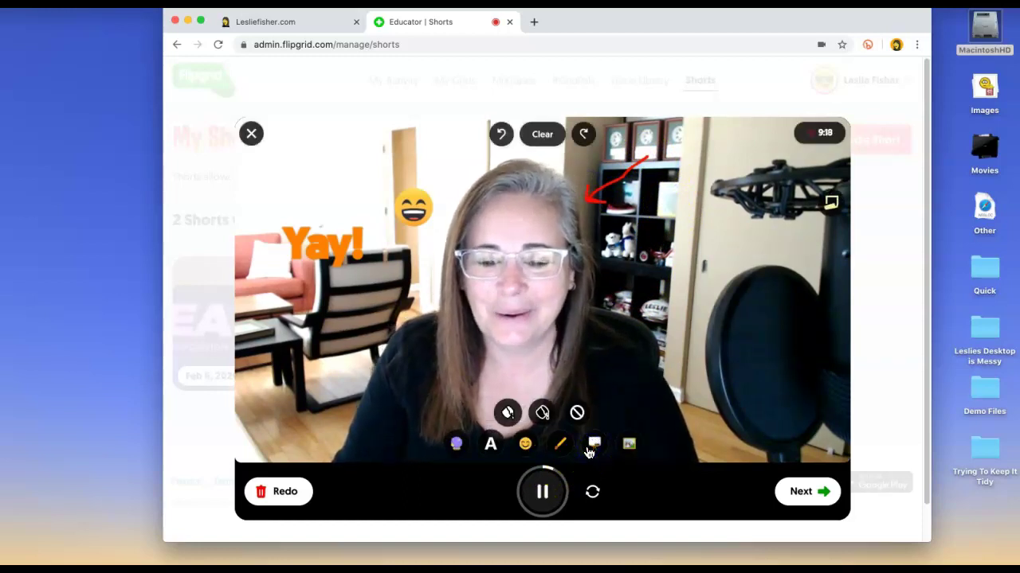
click(507, 412)
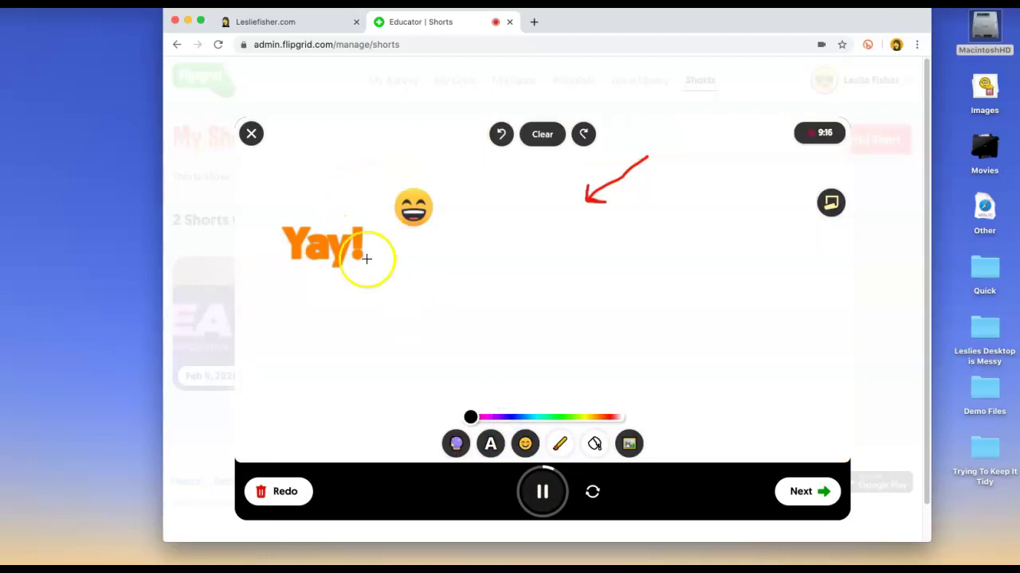
mouse_move(344, 327)
mouse_down()
mouse_move(328, 330)
mouse_move(377, 347)
mouse_up()
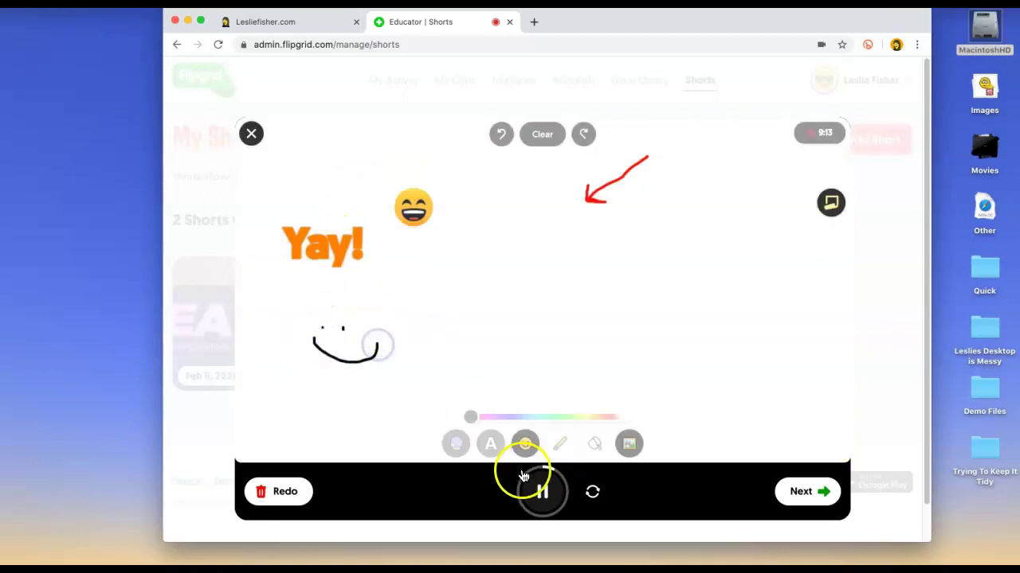
click(593, 443)
click(577, 412)
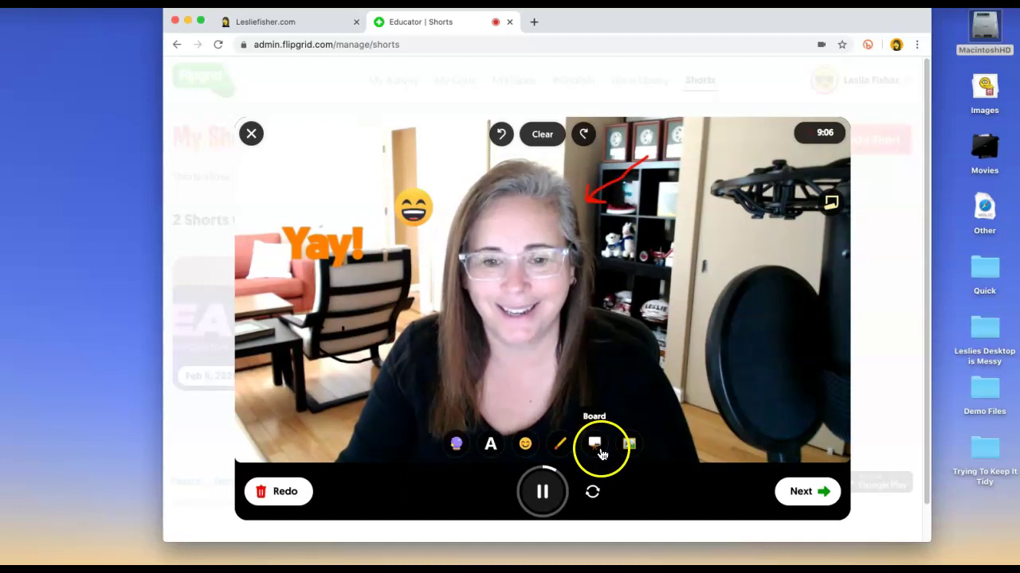
Check the upload options for a custom image sticker and return to the camera without adding one
click(627, 450)
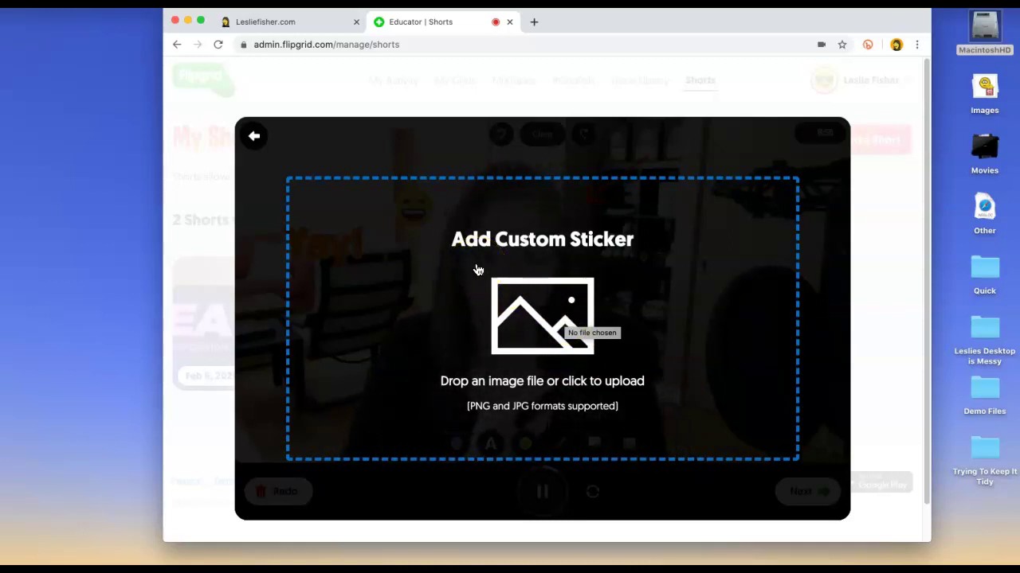
click(256, 134)
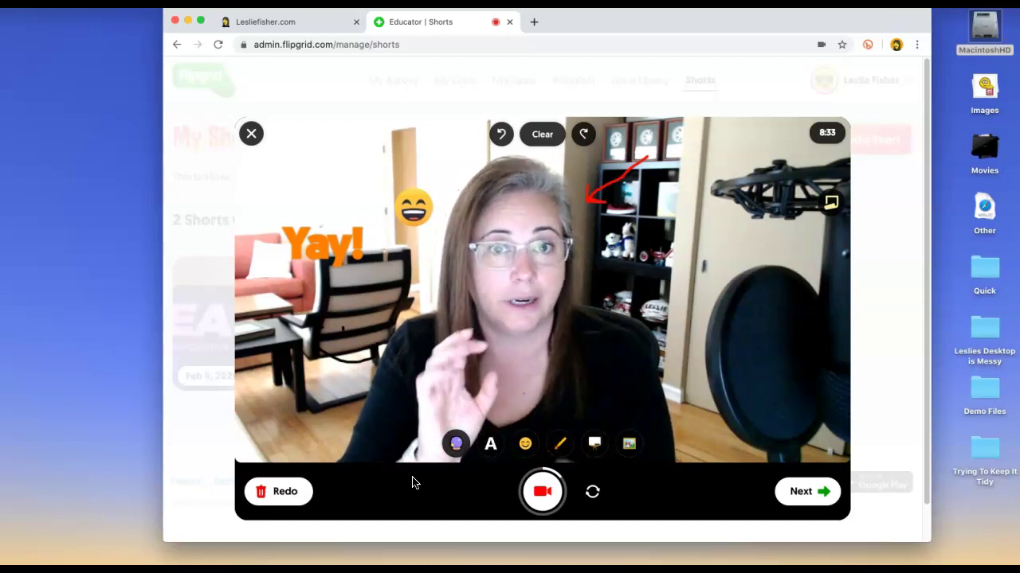
Move on to reviewing the recording, try trimming the clip's start to 0:05, restore its full length and confirm
click(801, 491)
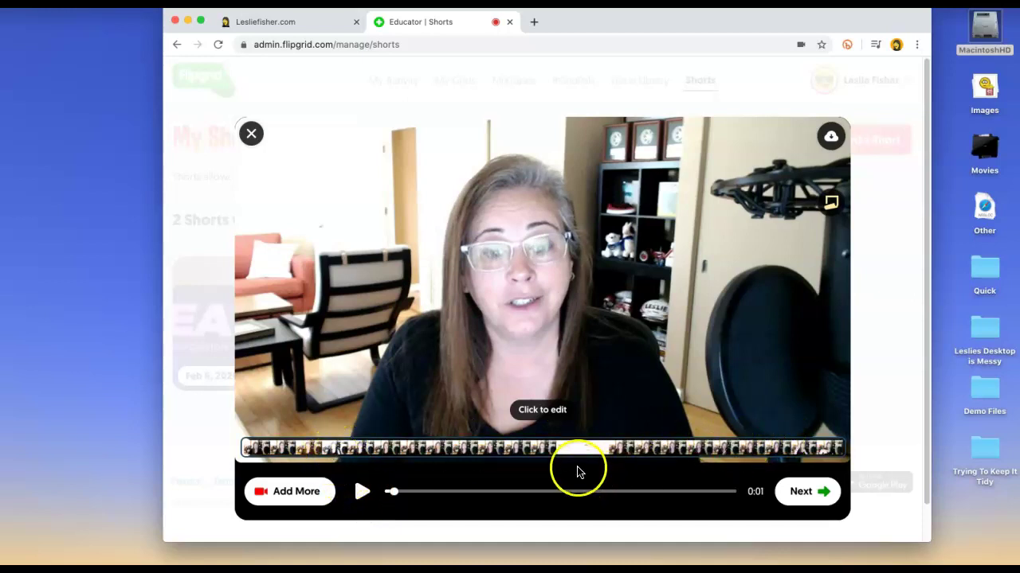
click(556, 450)
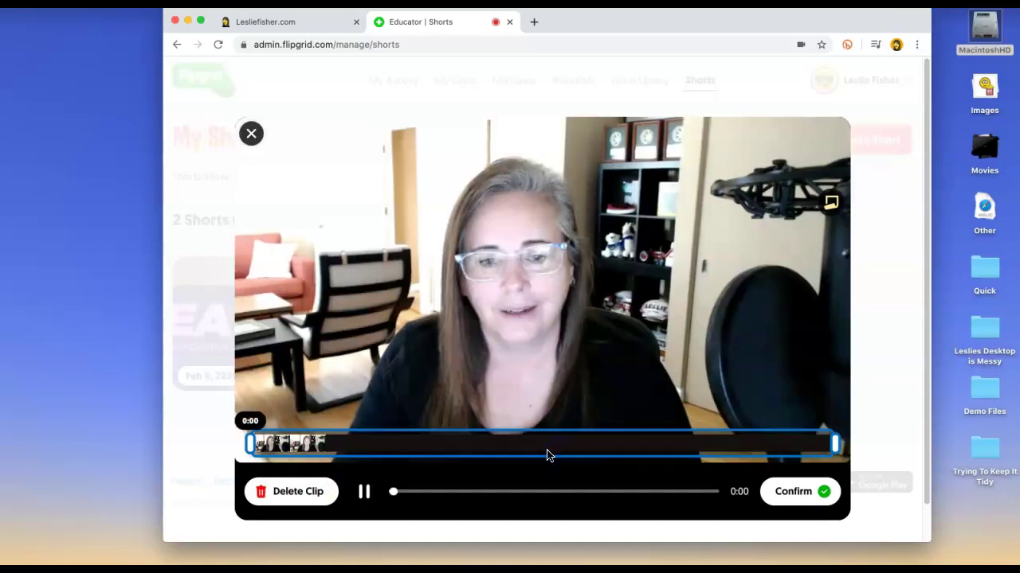
click(364, 501)
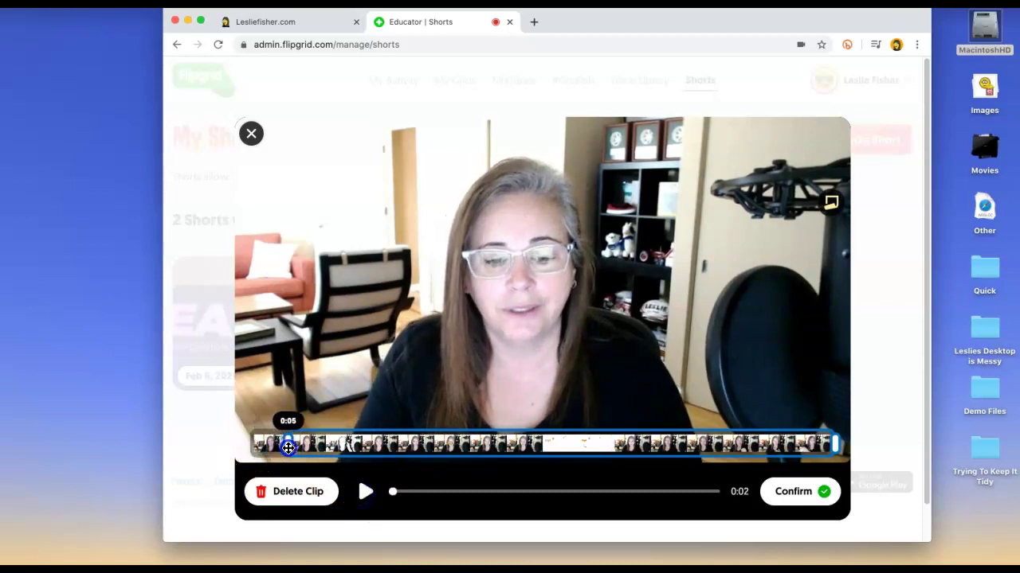
click(252, 447)
mouse_move(251, 447)
mouse_down()
mouse_move(231, 445)
mouse_move(690, 473)
mouse_move(833, 452)
mouse_move(724, 443)
mouse_move(237, 471)
mouse_move(247, 444)
mouse_up()
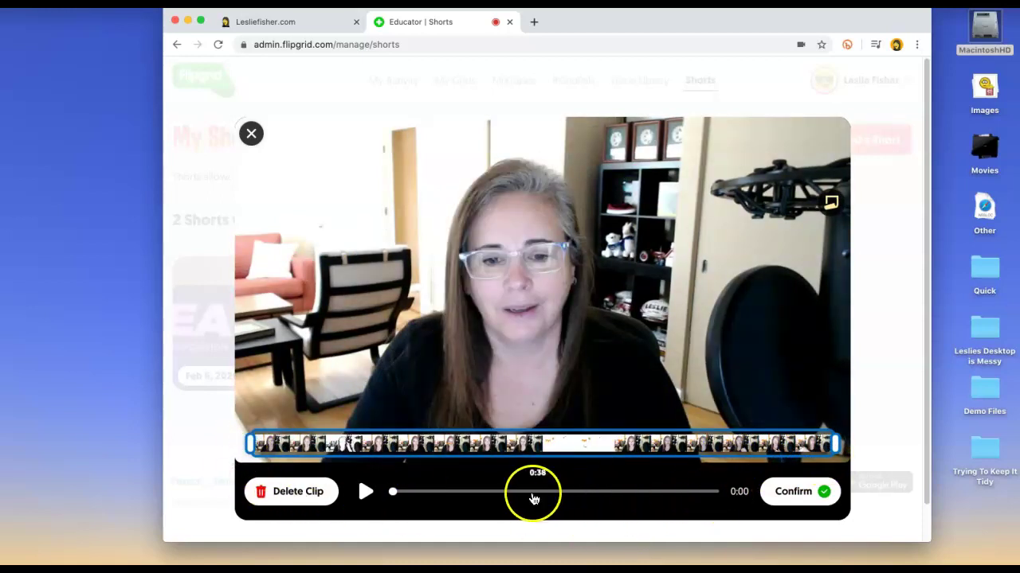
click(799, 491)
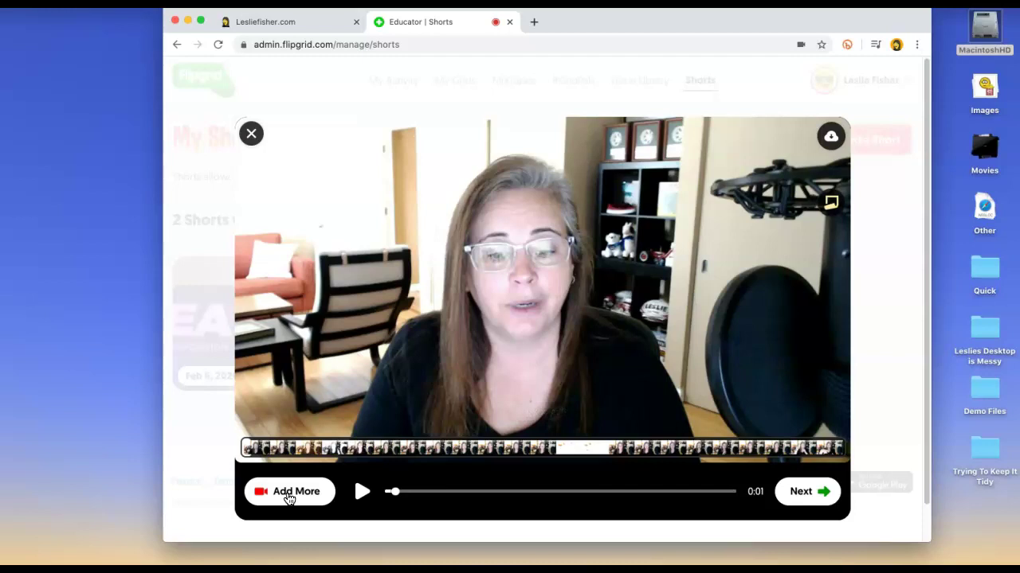
Record an additional camera clip for the short and return to the review with playback paused
click(289, 493)
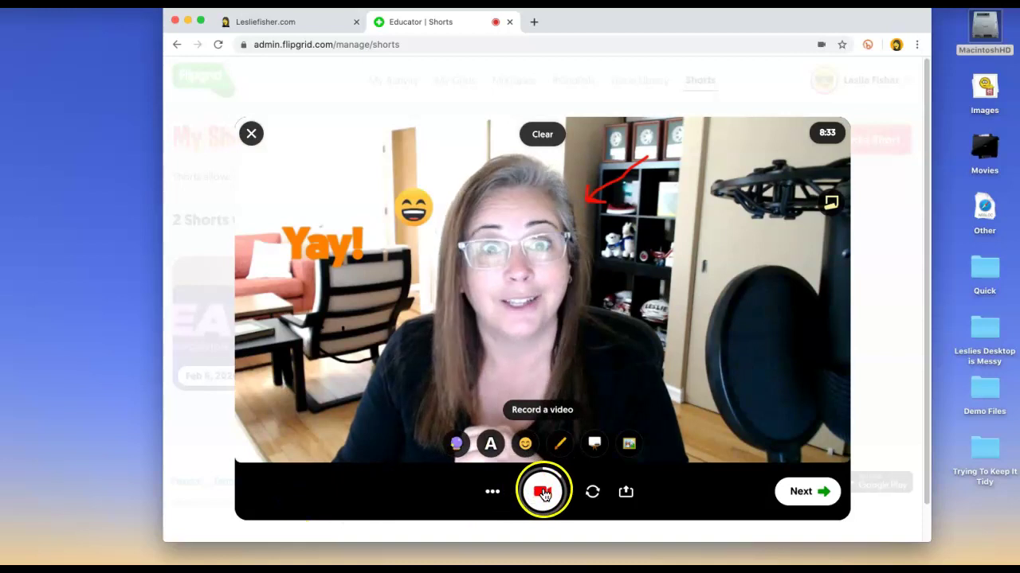
click(537, 492)
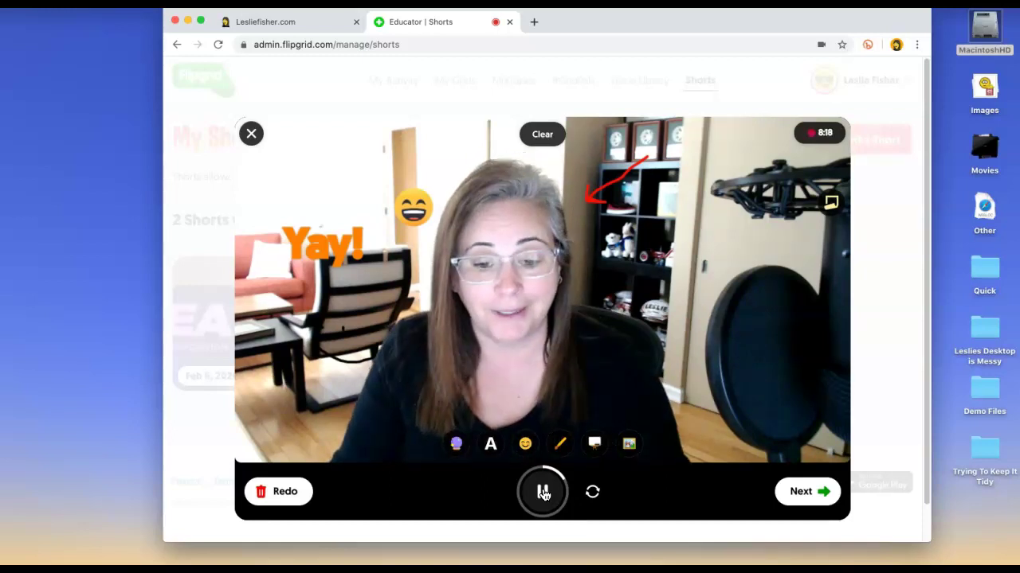
click(543, 494)
click(801, 494)
click(367, 494)
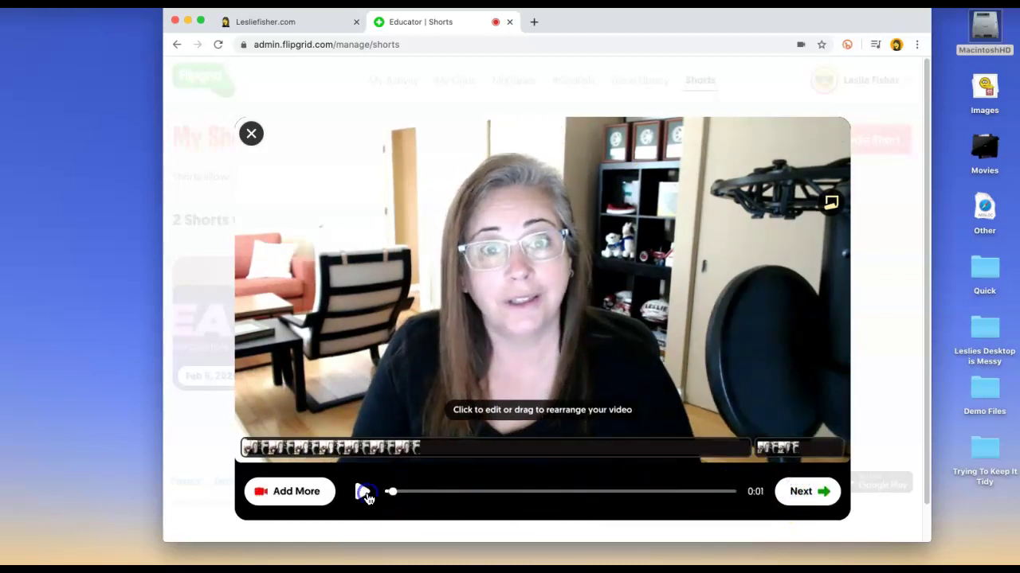
Try to rearrange the two clips on the review timeline
drag(775, 447, 748, 446)
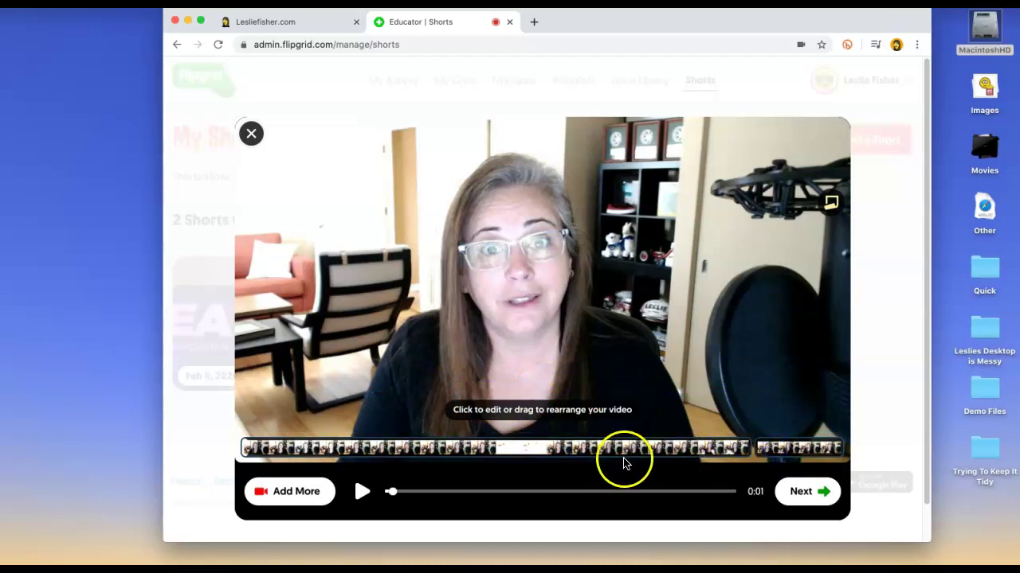
click(739, 452)
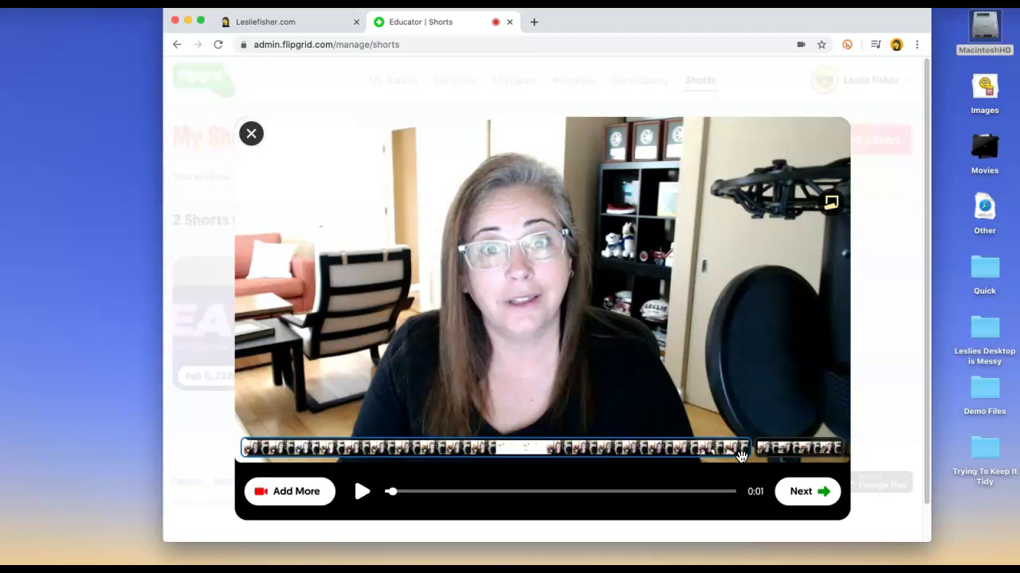
Return to the camera to add more footage and choose Screen Recording (Beta) from the additional recording options
click(279, 493)
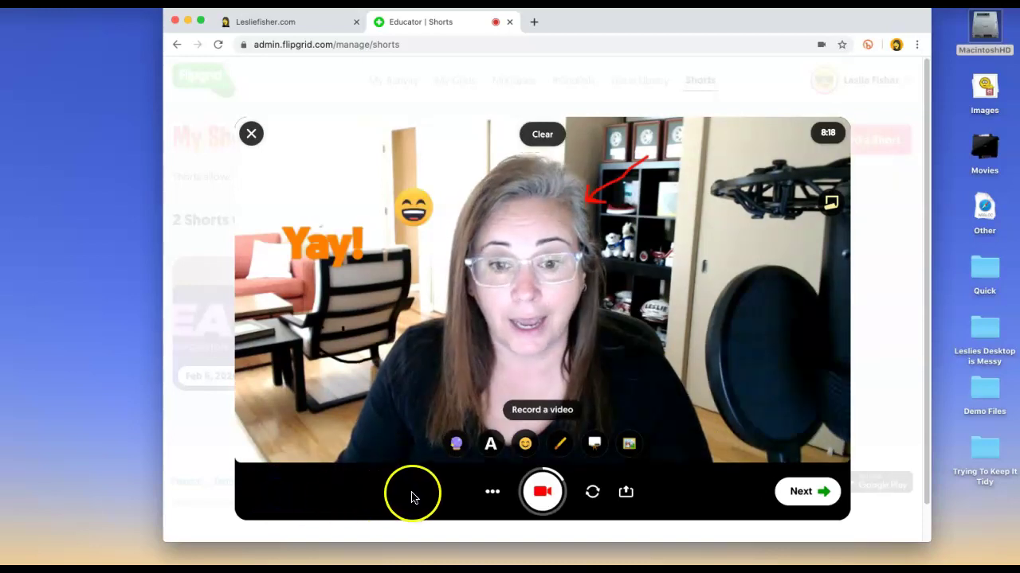
click(492, 495)
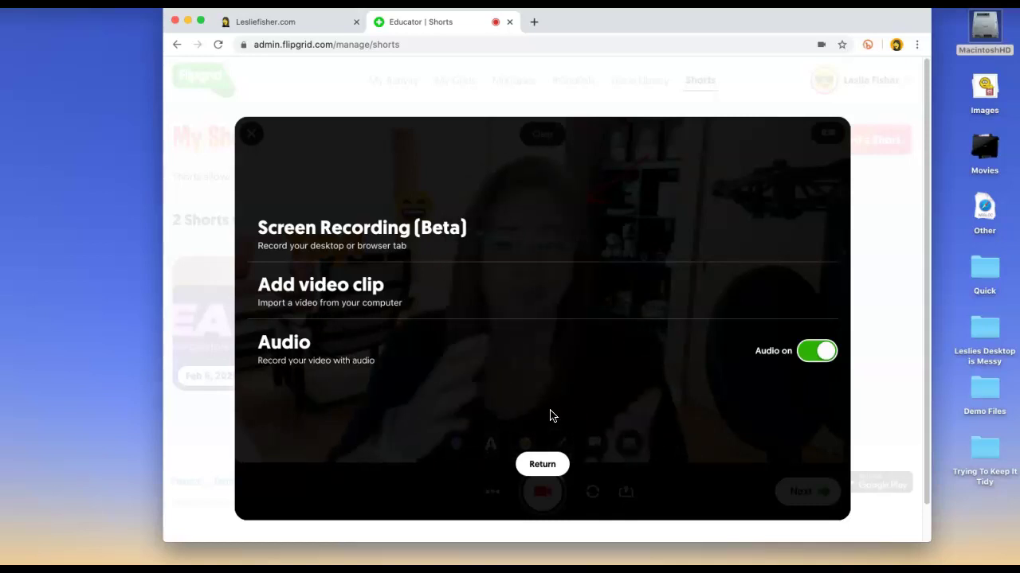
click(403, 231)
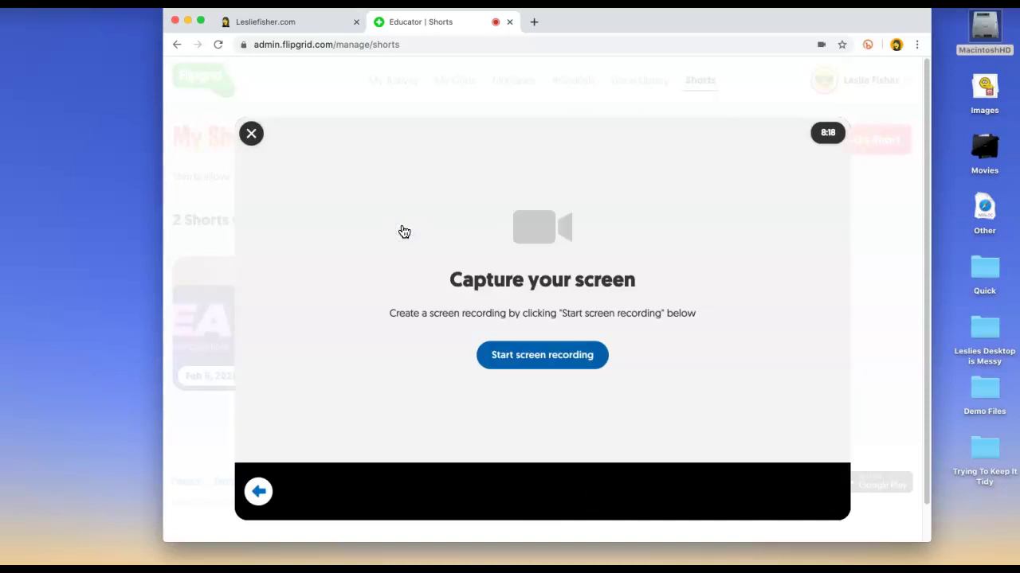
Start a screen recording, look through the entire-screen, application-window and Chrome-tab sources, and share Screen 1
click(557, 360)
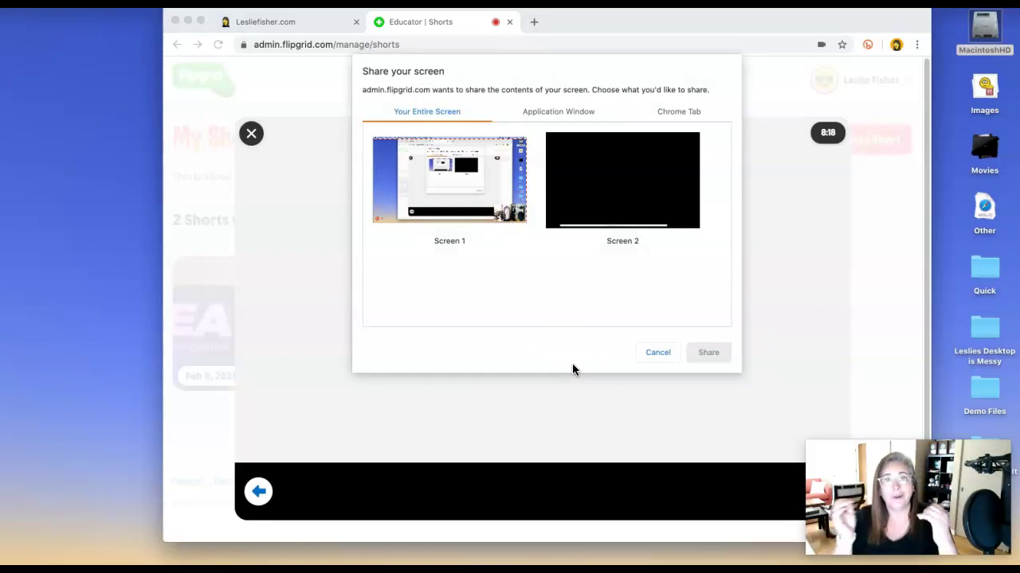
click(868, 446)
mouse_move(867, 446)
mouse_down()
mouse_move(908, 541)
mouse_move(938, 489)
mouse_move(1001, 454)
mouse_up()
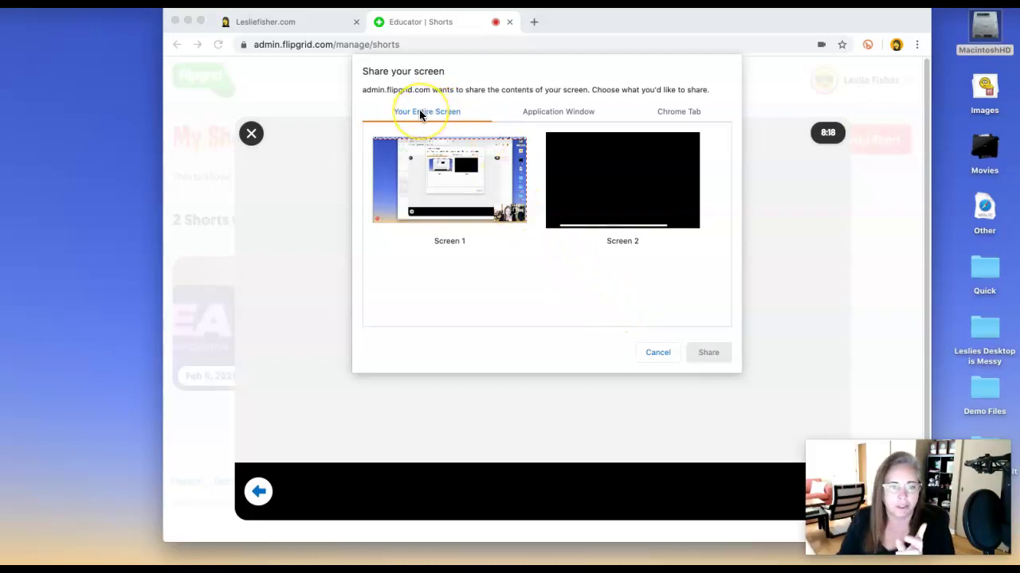
click(532, 113)
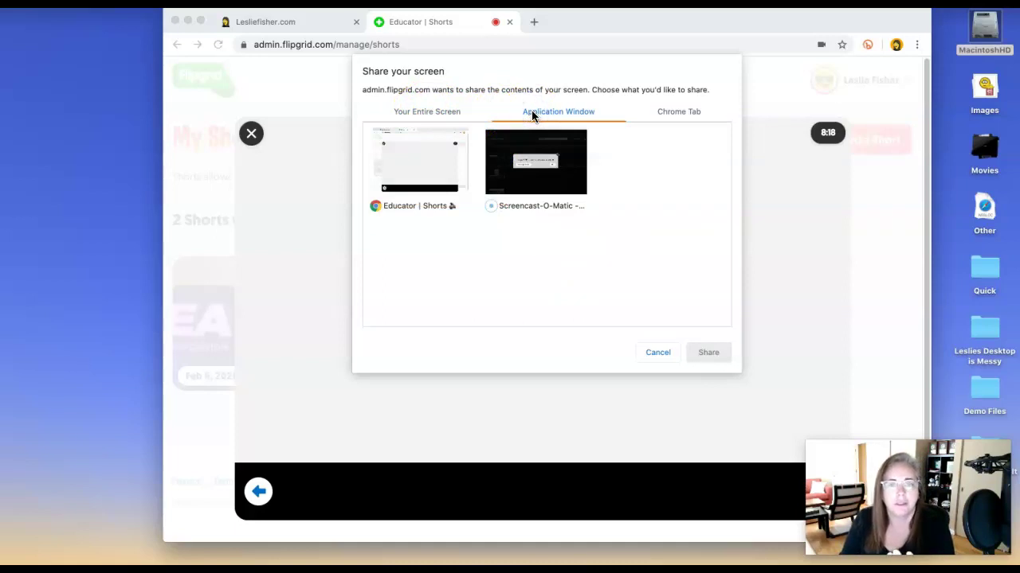
click(423, 116)
click(663, 116)
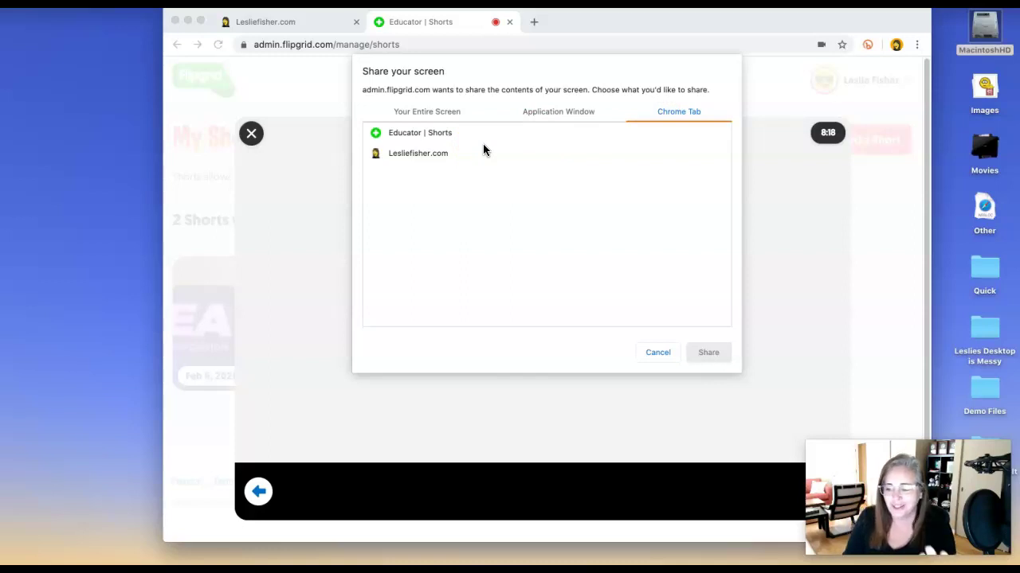
click(414, 114)
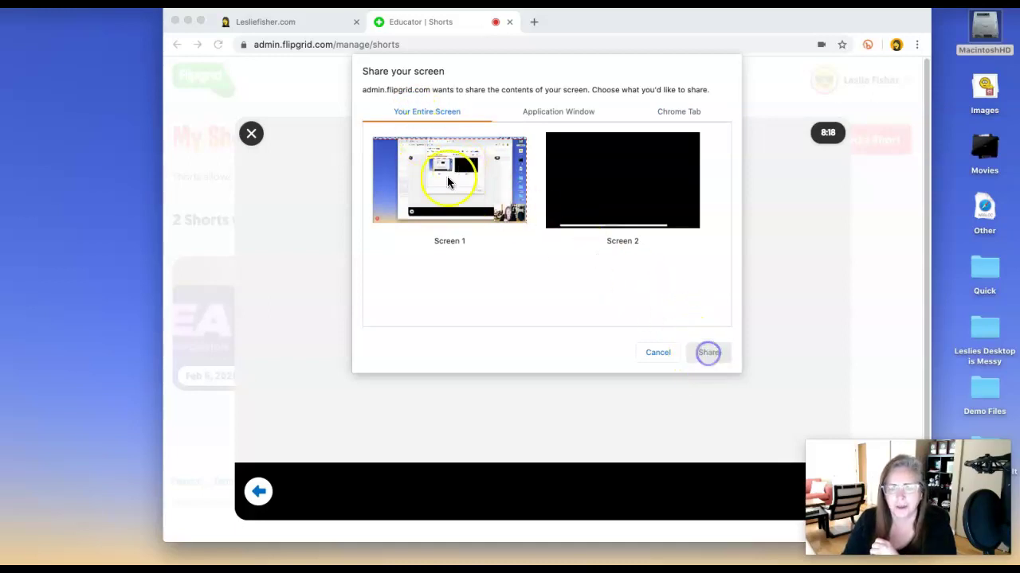
click(398, 213)
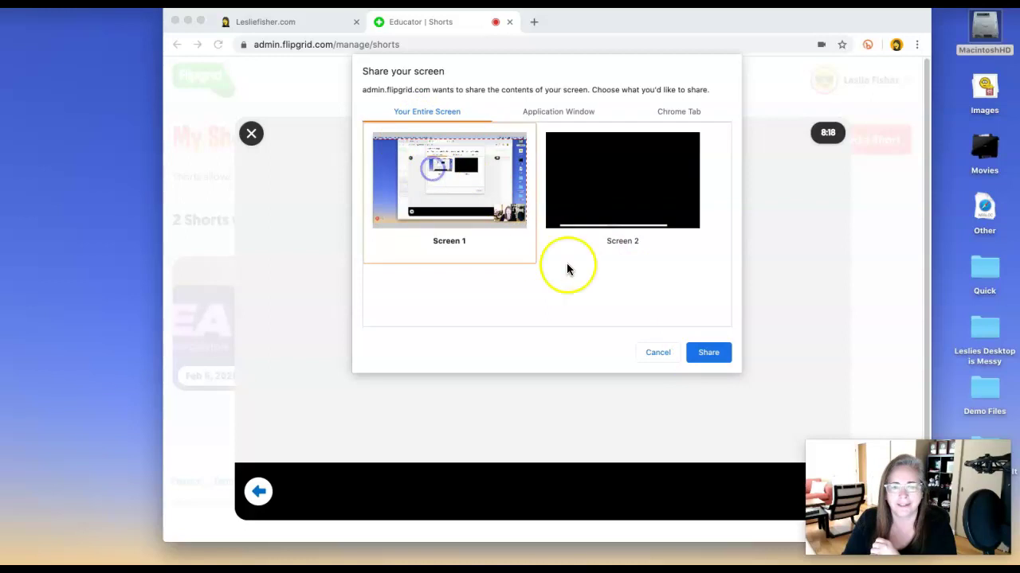
click(706, 356)
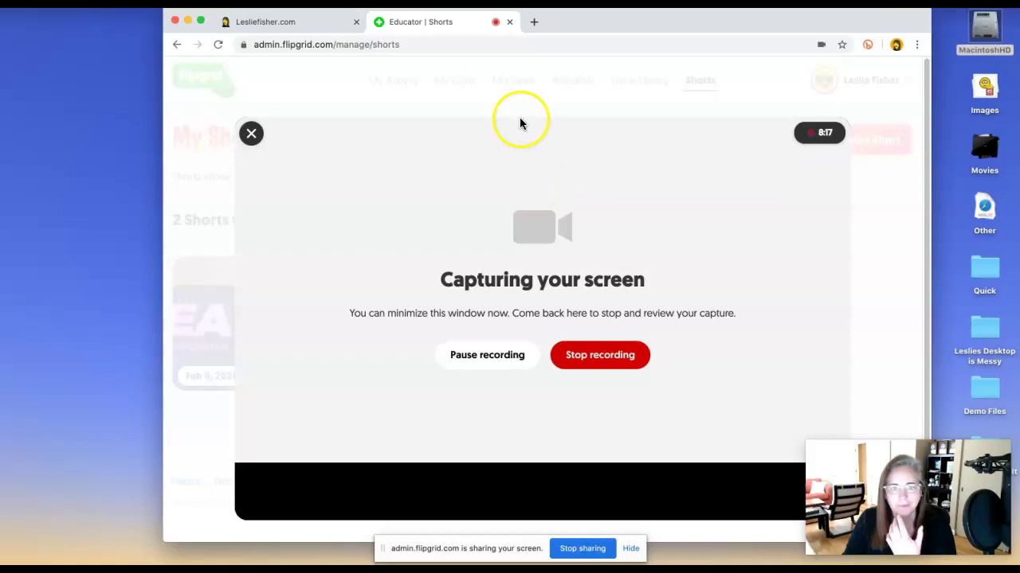
Capture the Lesliefisher.com page in the screen recording, return to the Flipgrid recorder and stop sharing the screen
click(285, 19)
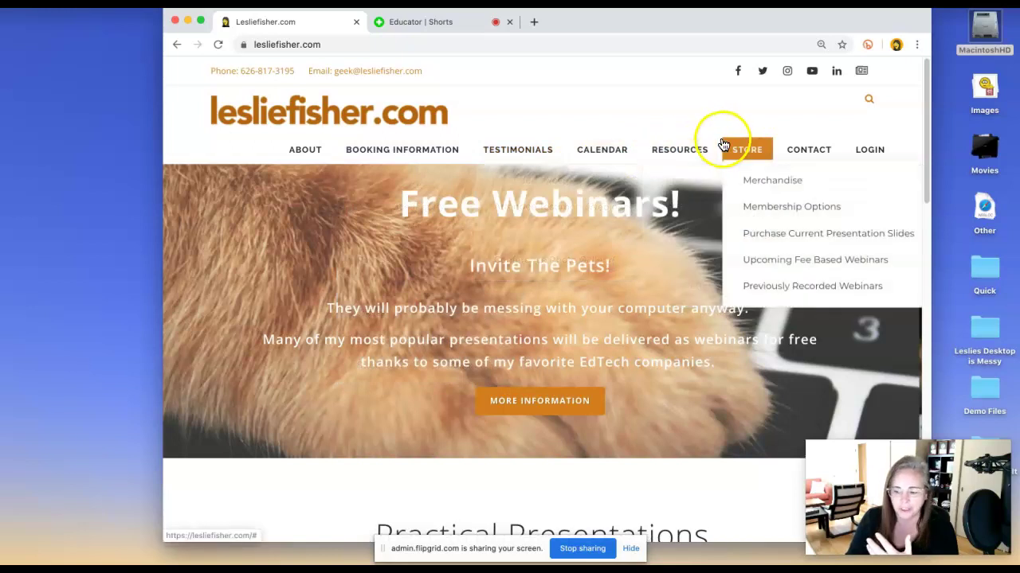
click(426, 24)
click(314, 28)
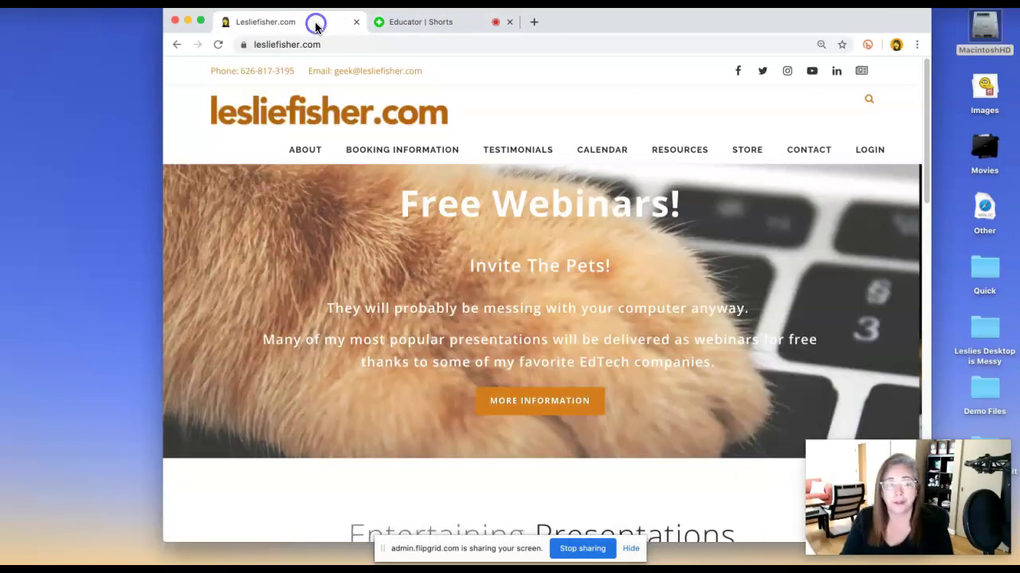
click(420, 22)
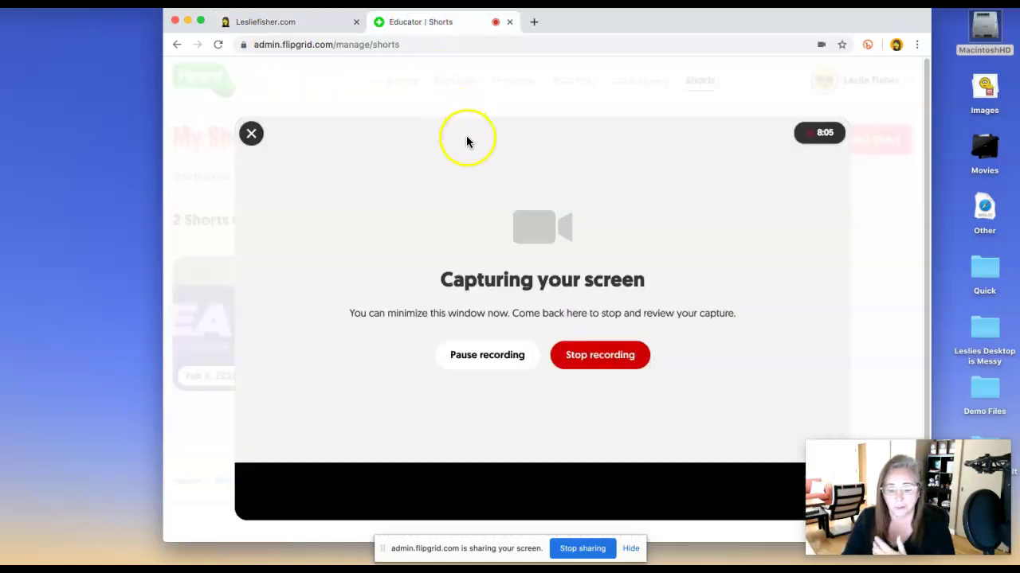
mouse_move(590, 565)
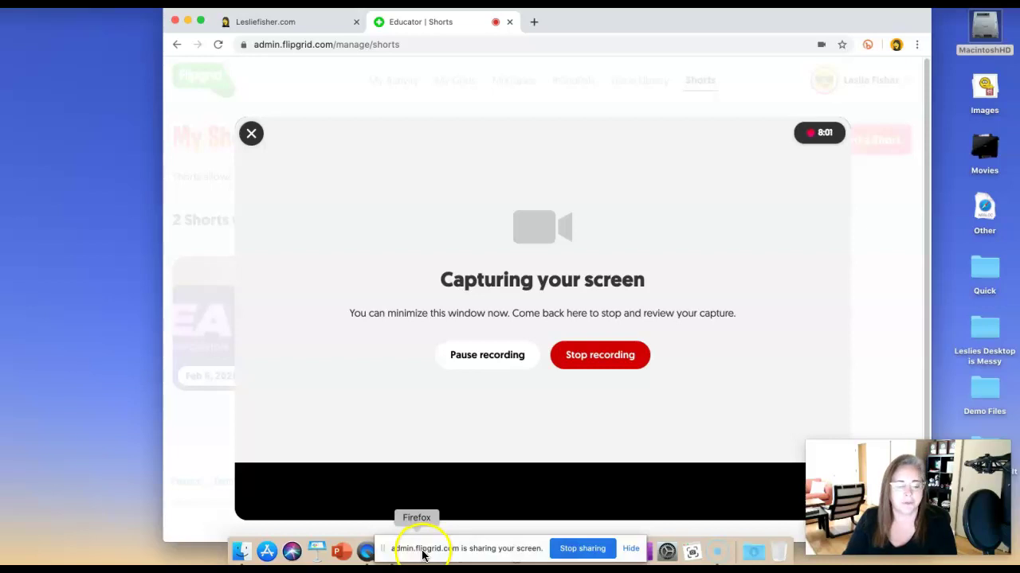
click(587, 553)
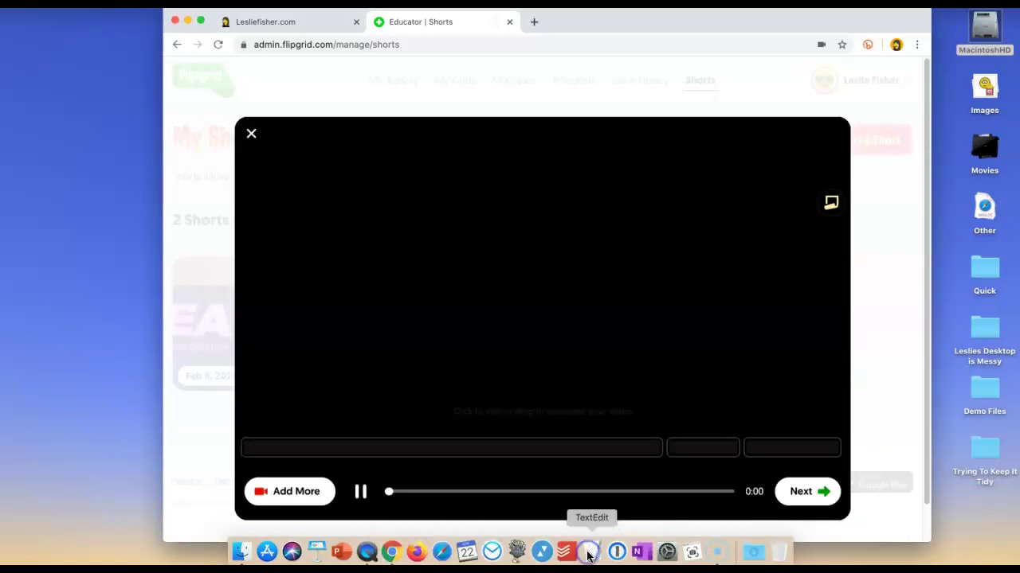
Pause the short's playback, preview the newly added screen recording clip on its own and confirm it untrimmed
click(363, 492)
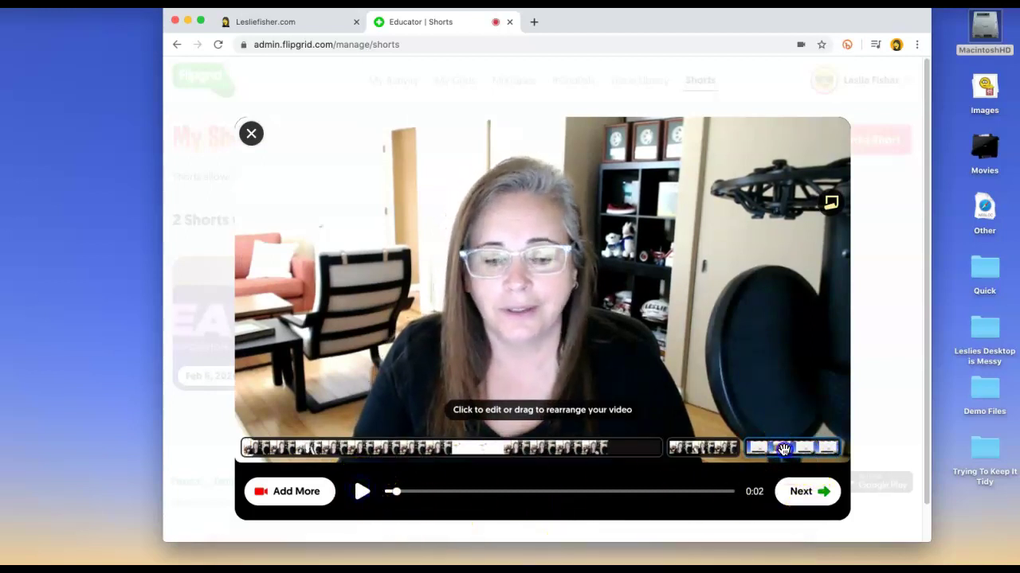
click(792, 448)
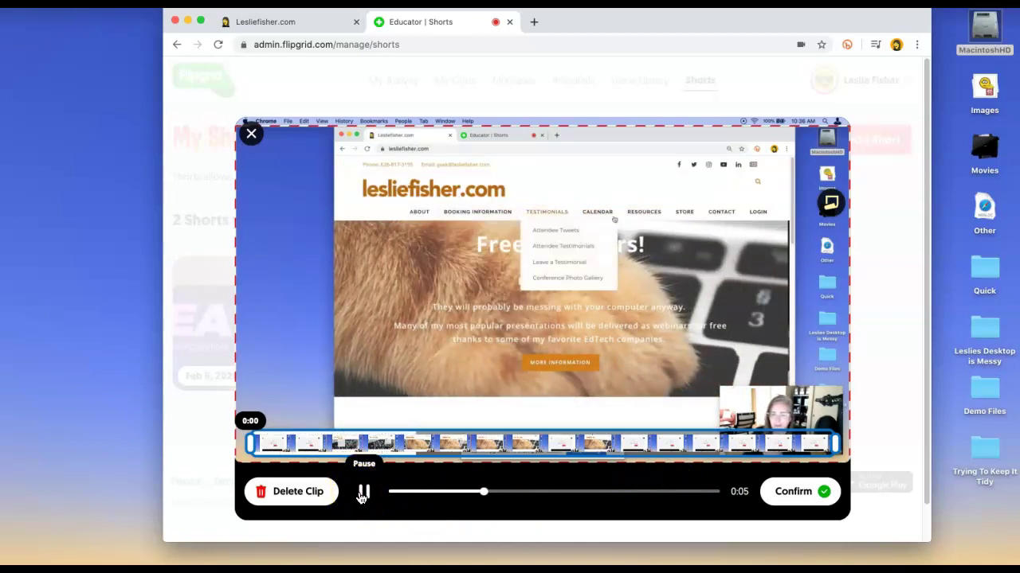
click(363, 494)
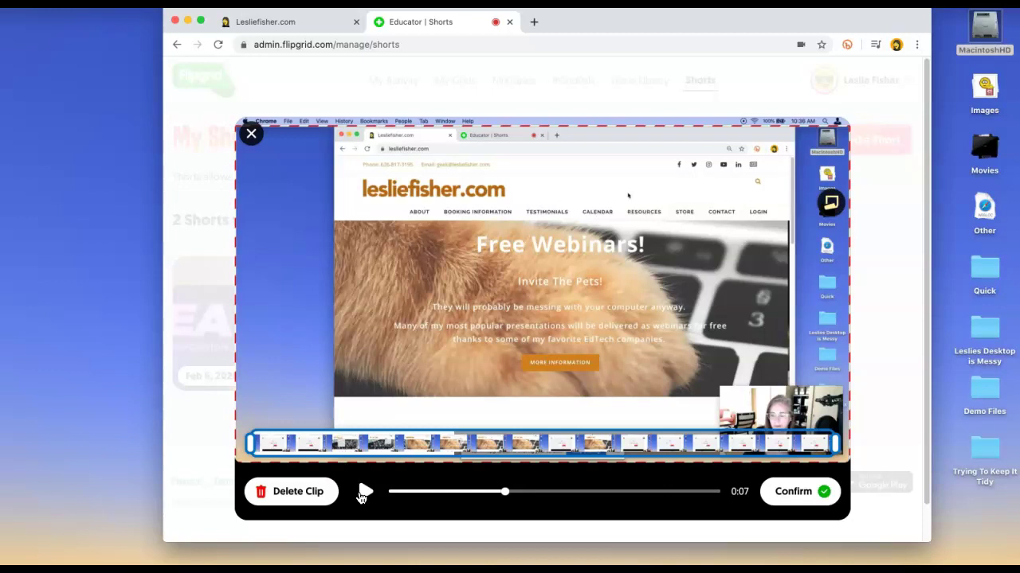
click(793, 491)
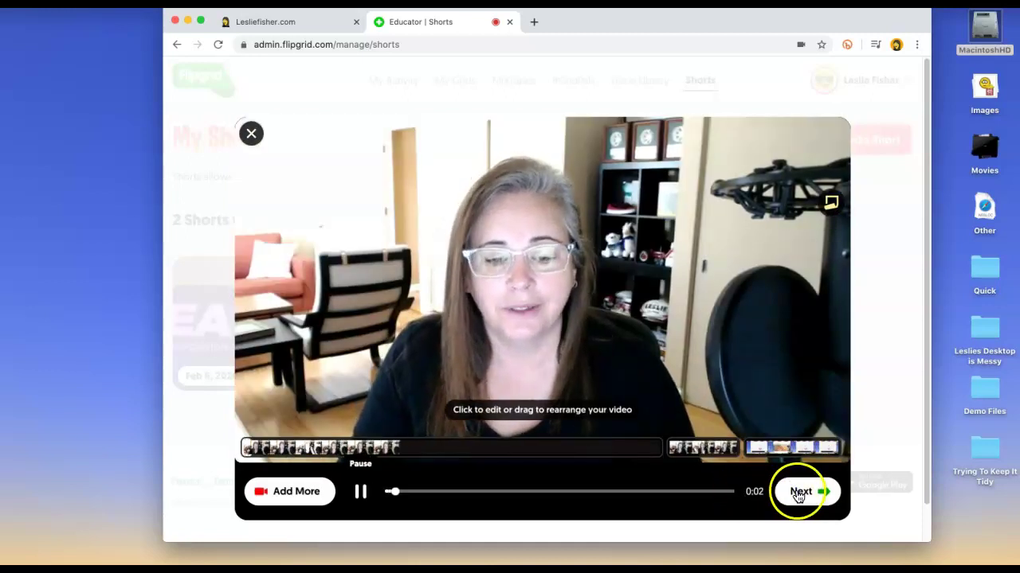
Move on from the clip review, take a selfie as the cover image and submit the short
click(800, 492)
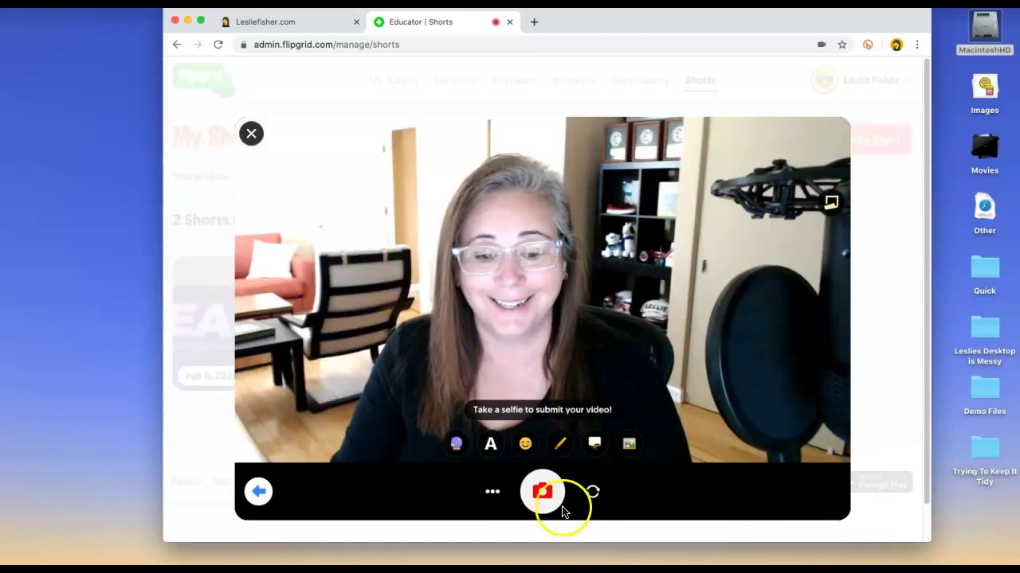
click(536, 502)
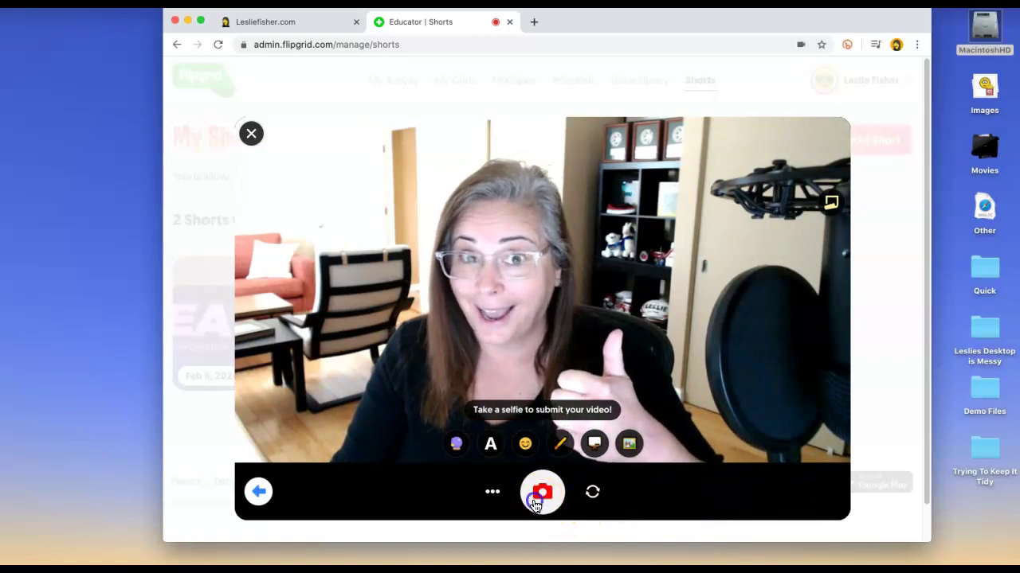
click(806, 500)
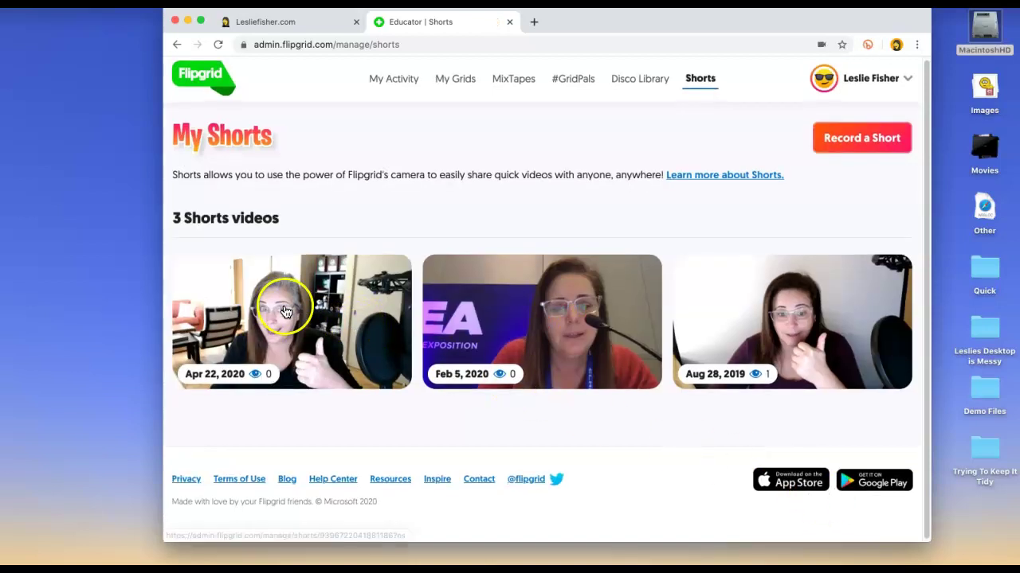
View the sharing options of the newly submitted short, close them and go to the My Grids page
click(284, 308)
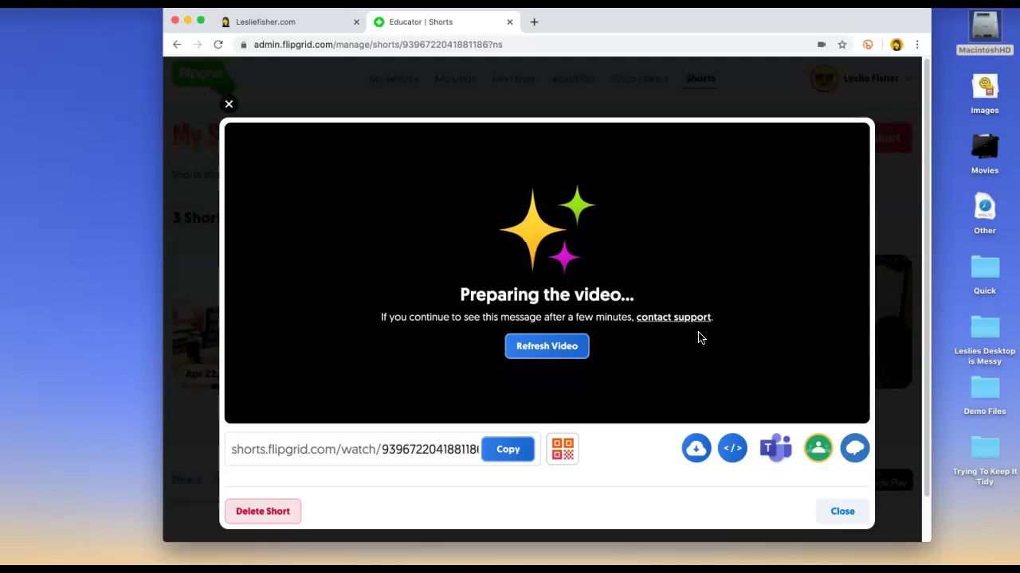
click(229, 104)
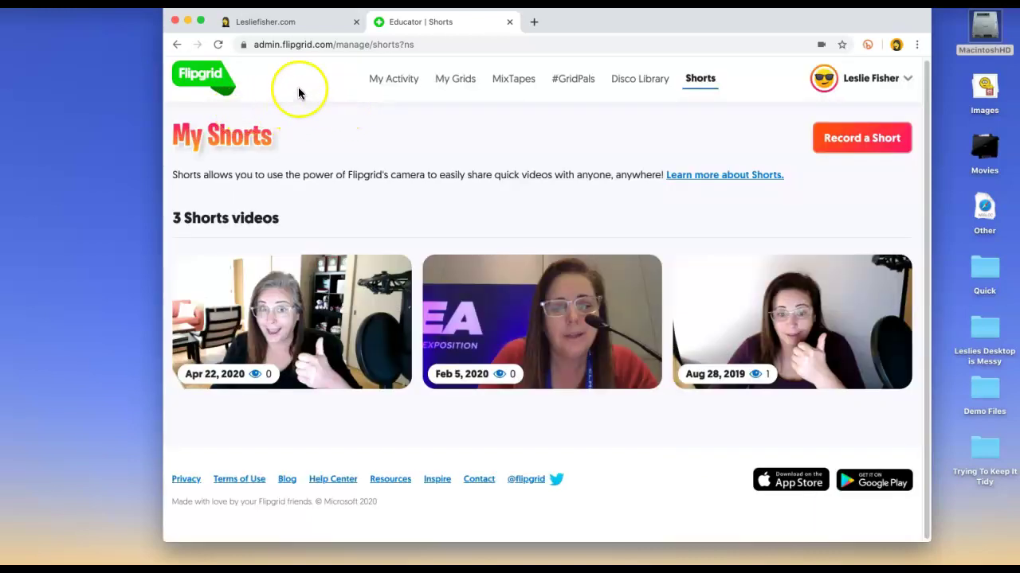
click(209, 83)
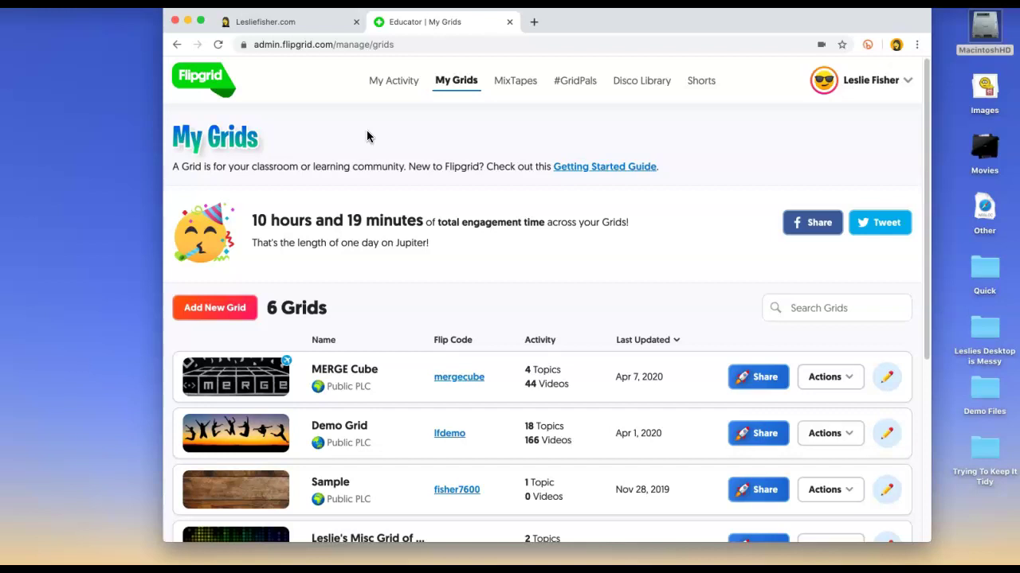
click(348, 144)
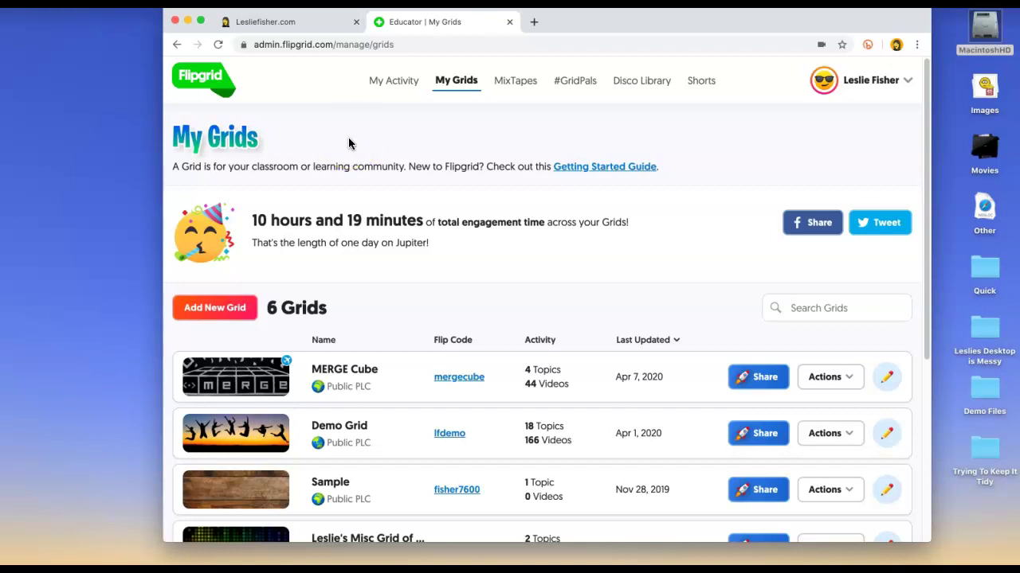